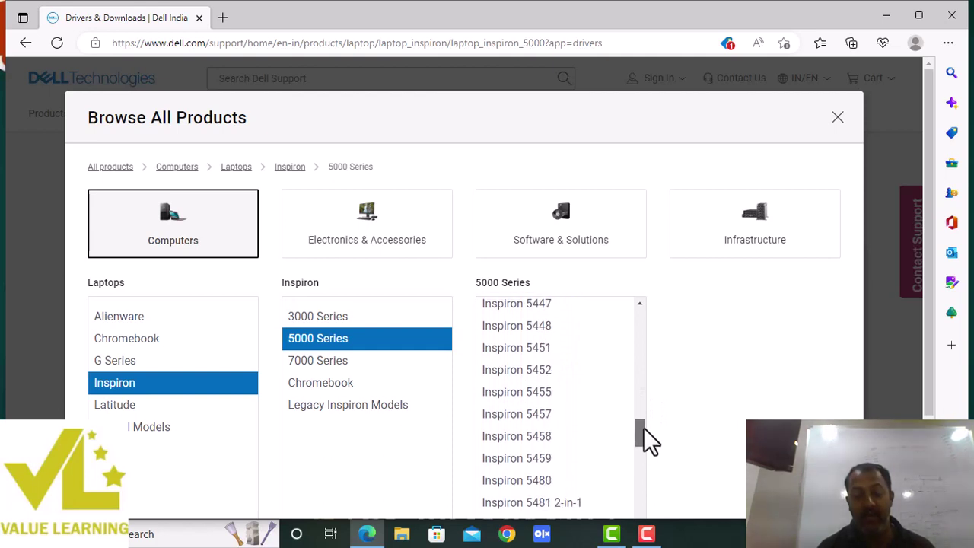
left_click_drag(643, 450, 636, 510)
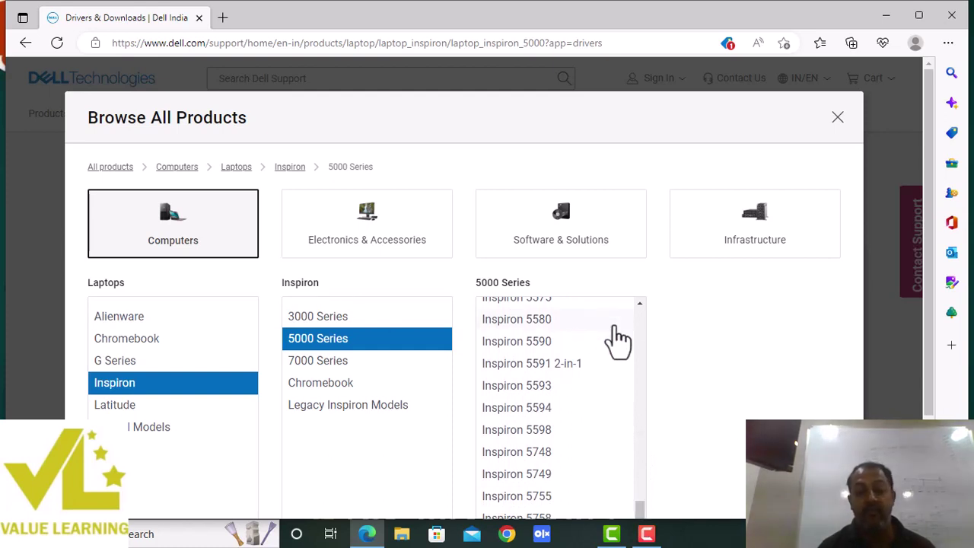
left_click(507, 344)
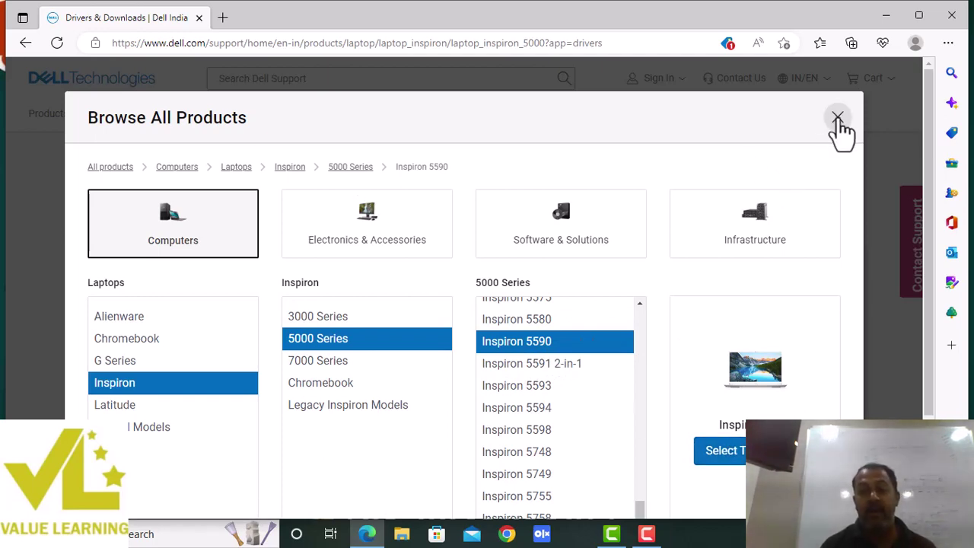
left_click(838, 119)
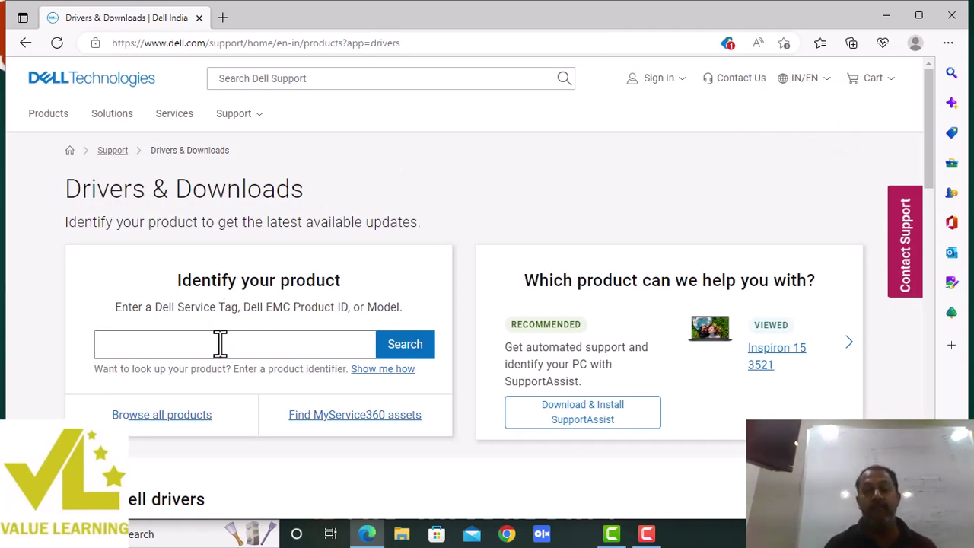
Open the drivers page of the Inspiron 15 N5040 from the product search suggestions and filter its downloads by operating system BIOS
left_click(220, 344)
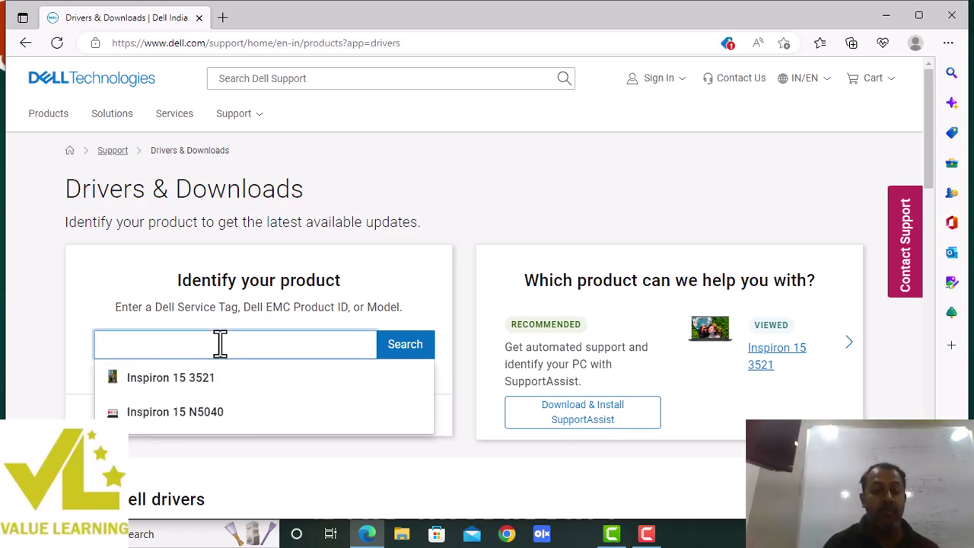
left_click(183, 417)
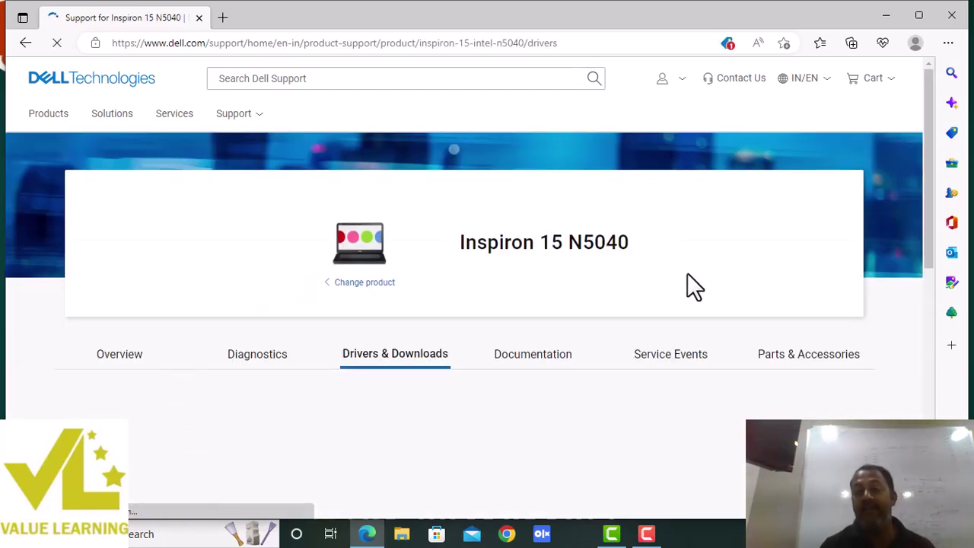
scroll(687, 277, "down", 3)
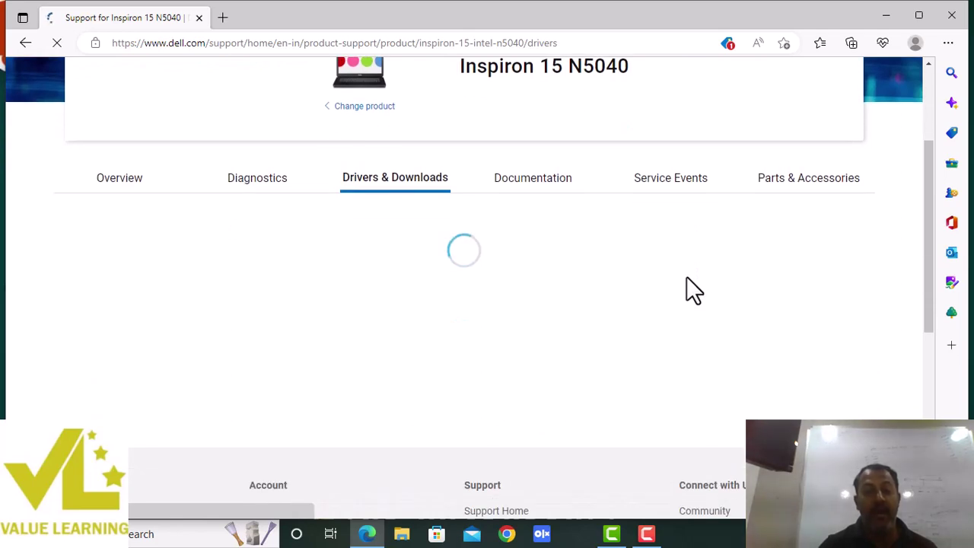
scroll(687, 278, "down", 1)
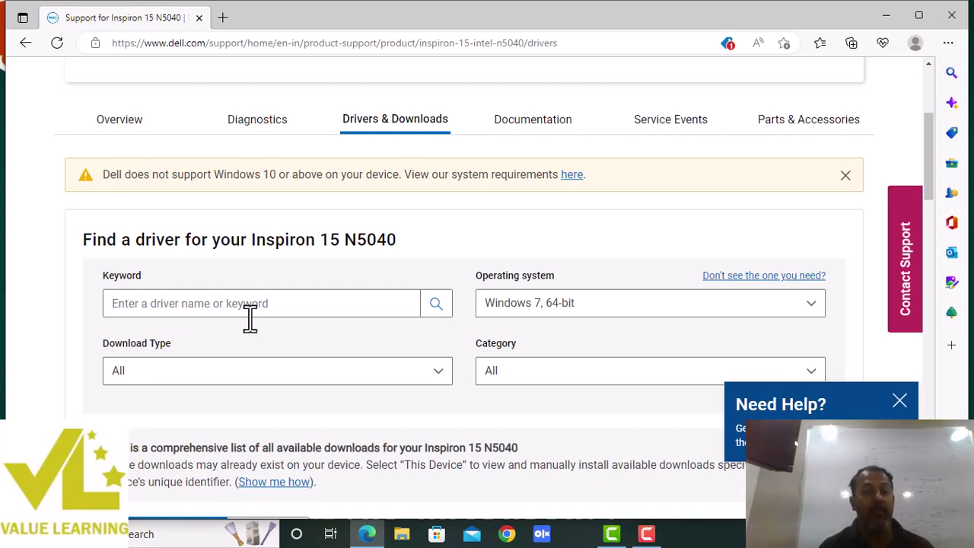
left_click(632, 311)
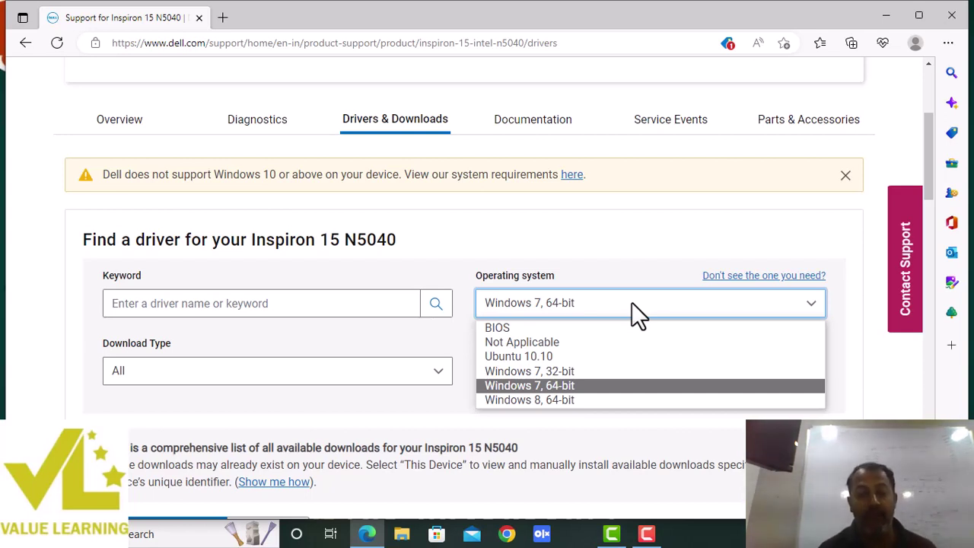
left_click(500, 327)
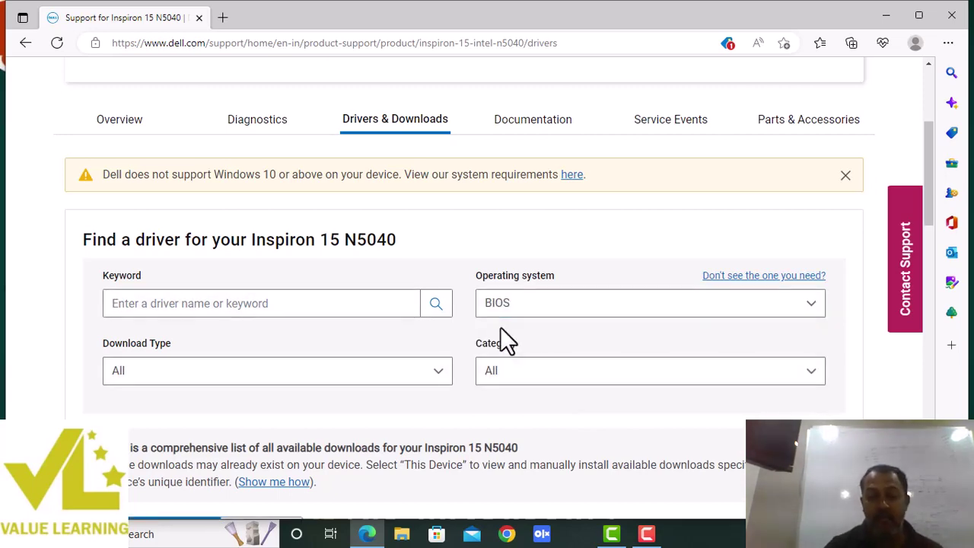
Expand the details of the N5040 A05 BIOS dated 08 Jun 2020 and start downloading it with a chosen save location
scroll(500, 327, "down", 2)
scroll(501, 327, "down", 4)
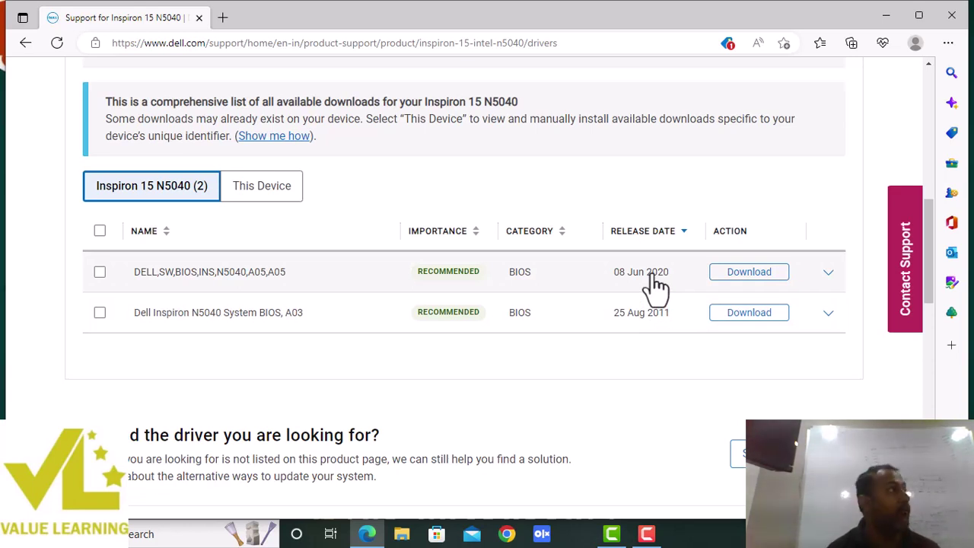
left_click(829, 274)
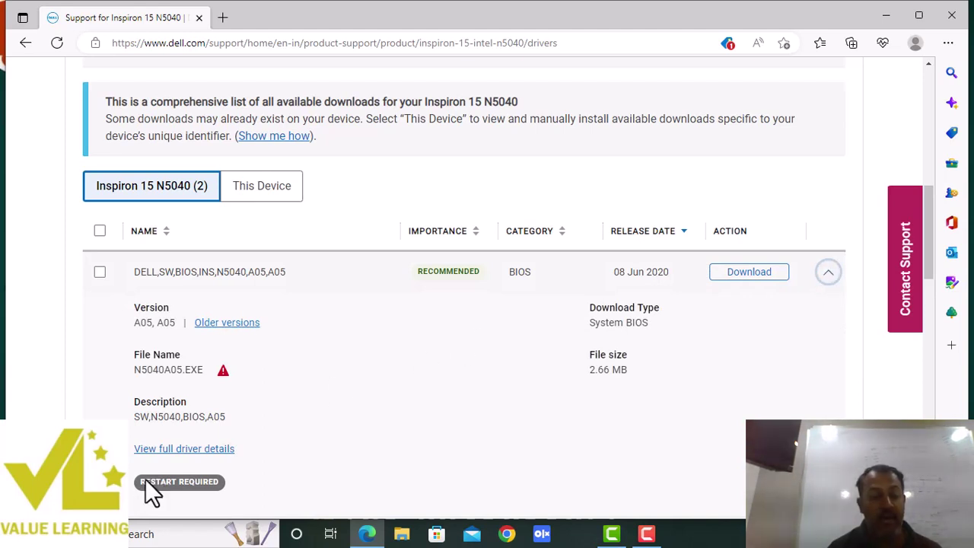
left_click(731, 280)
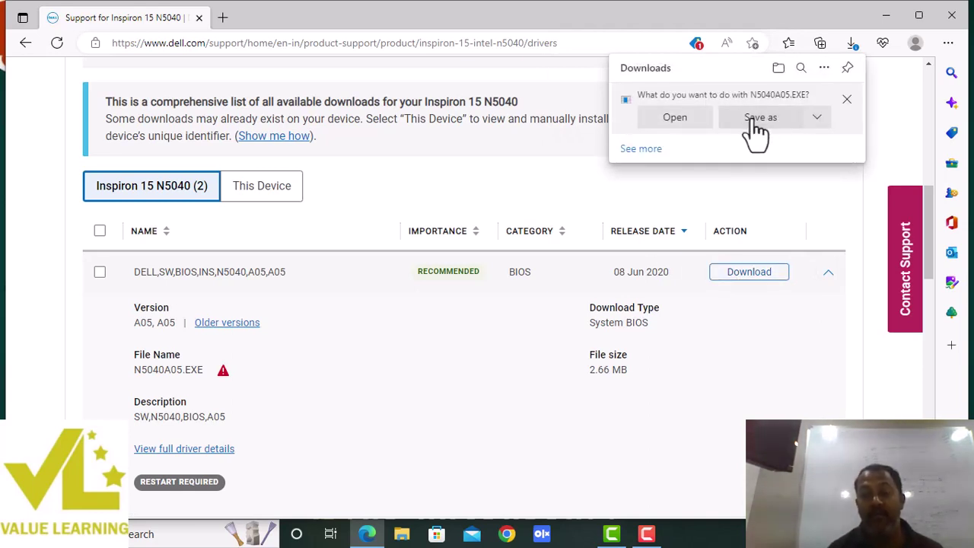
left_click(757, 122)
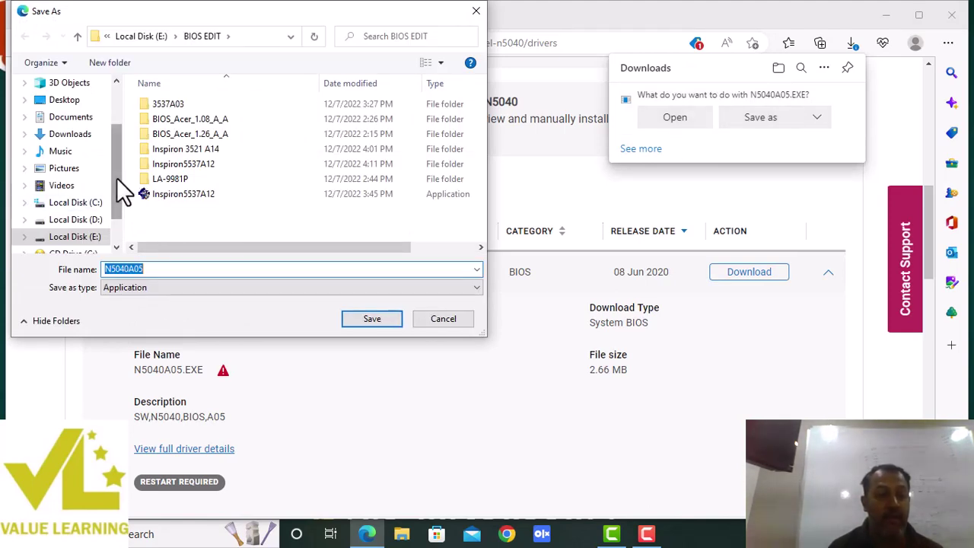
Create a folder named "bios edit" on the Desktop and save N5040A05 in it
left_click_drag(117, 180, 127, 136)
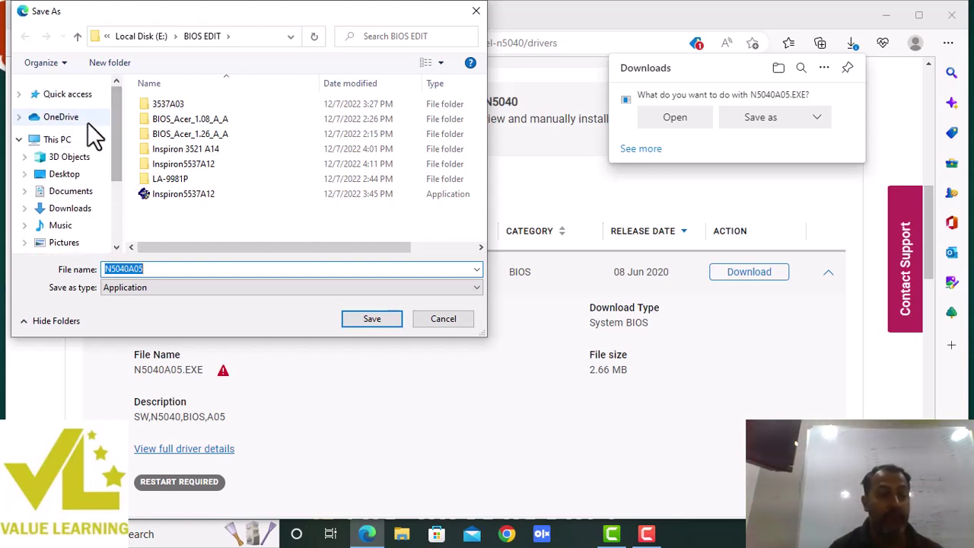
left_click(65, 175)
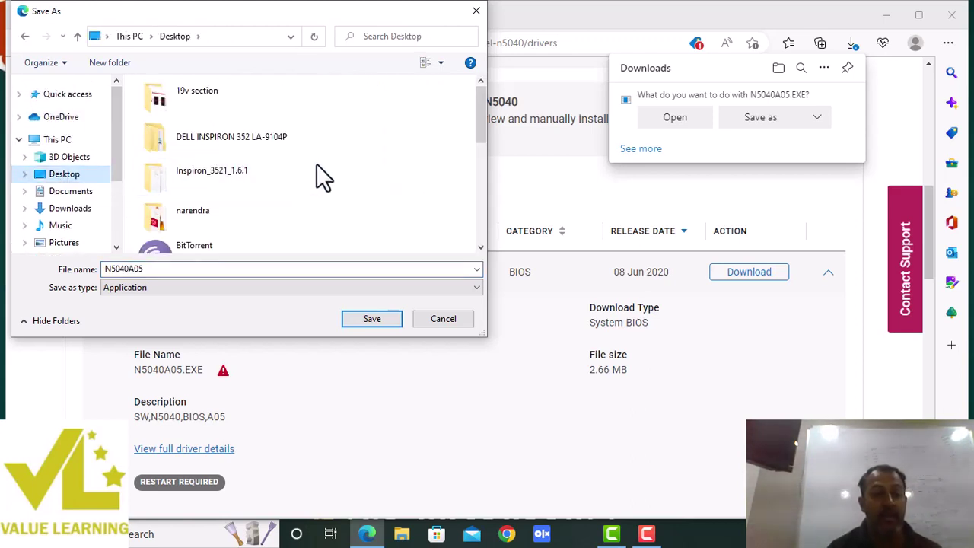
right_click(381, 135)
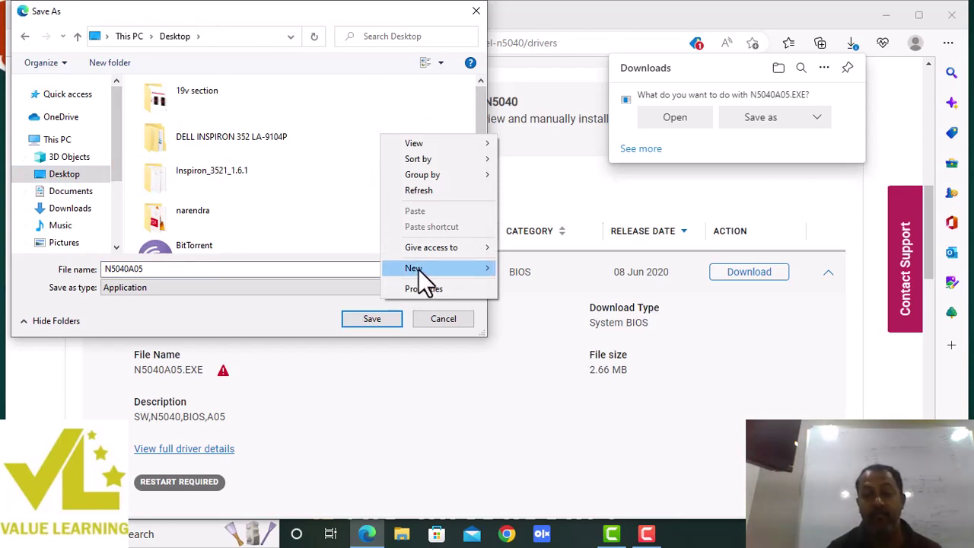
mouse_move(428, 270)
left_click(533, 272)
type("bios edit")
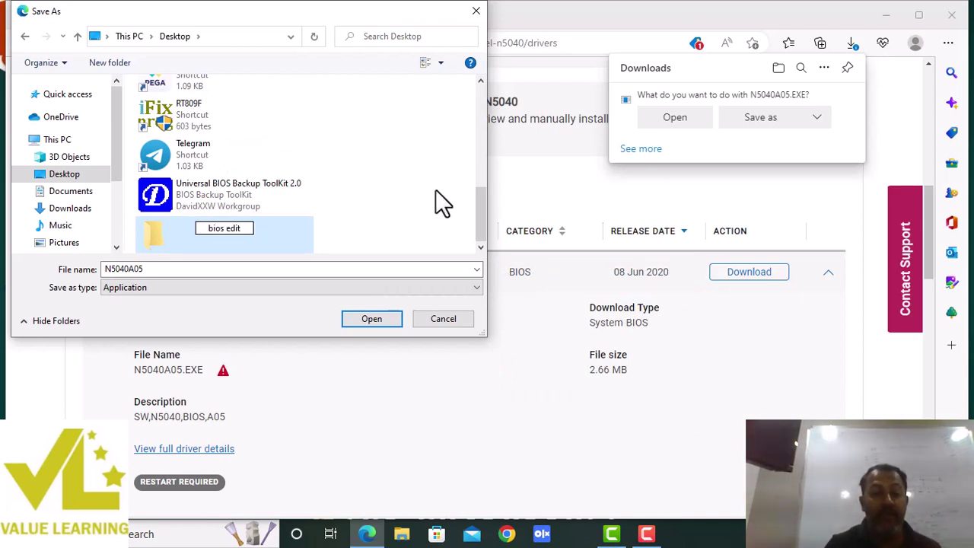
key("Return")
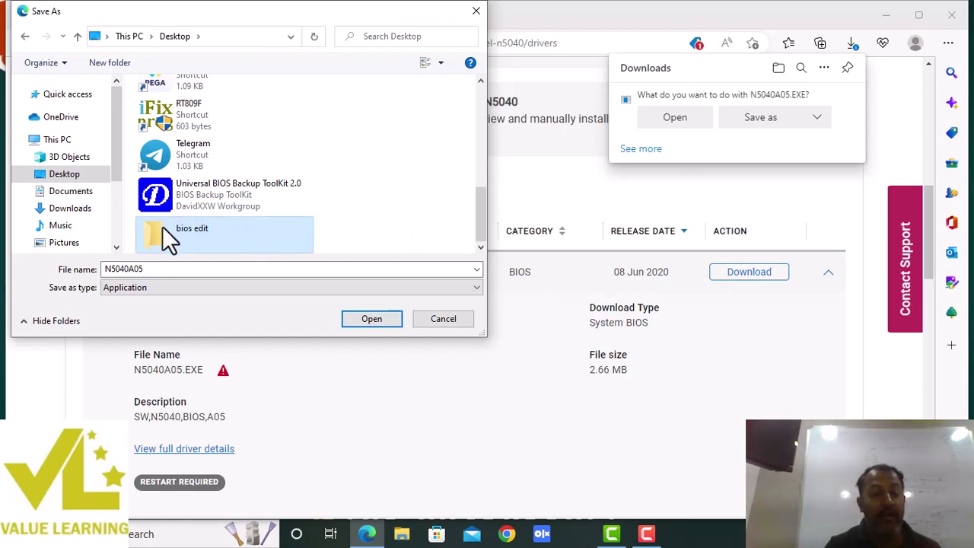
double_click(162, 226)
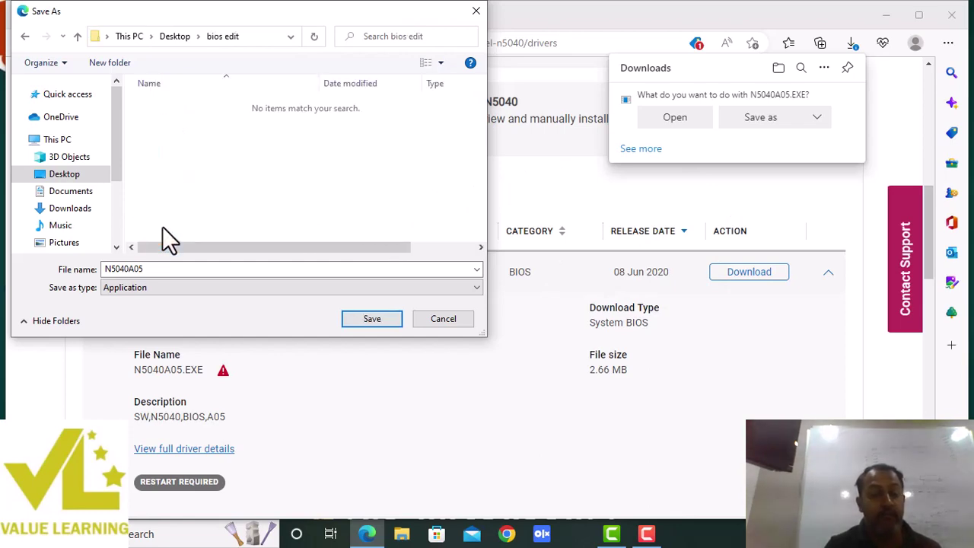
left_click(371, 319)
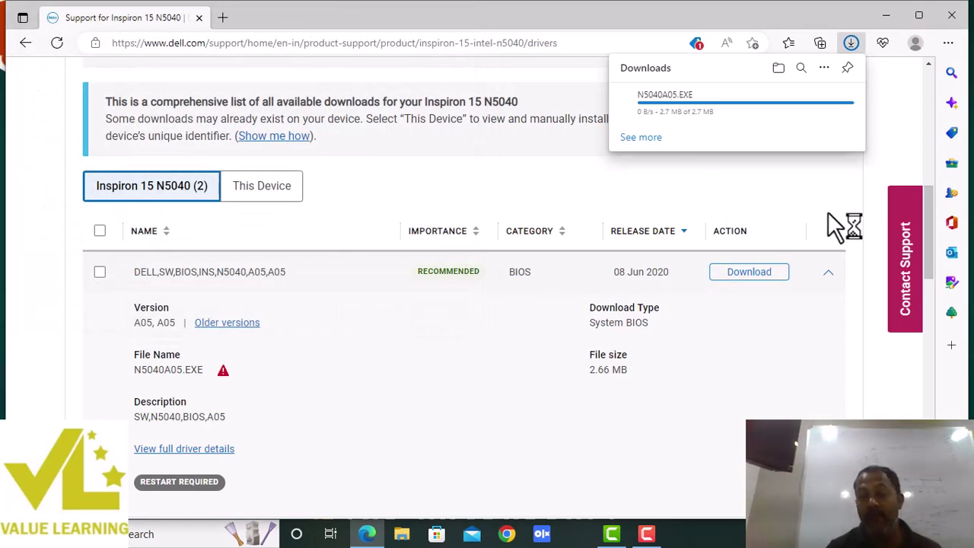
Download the Dell Inspiron N5040 System BIOS, A03 and save it as N5040A03 in the bios edit folder
left_click_drag(935, 230, 936, 296)
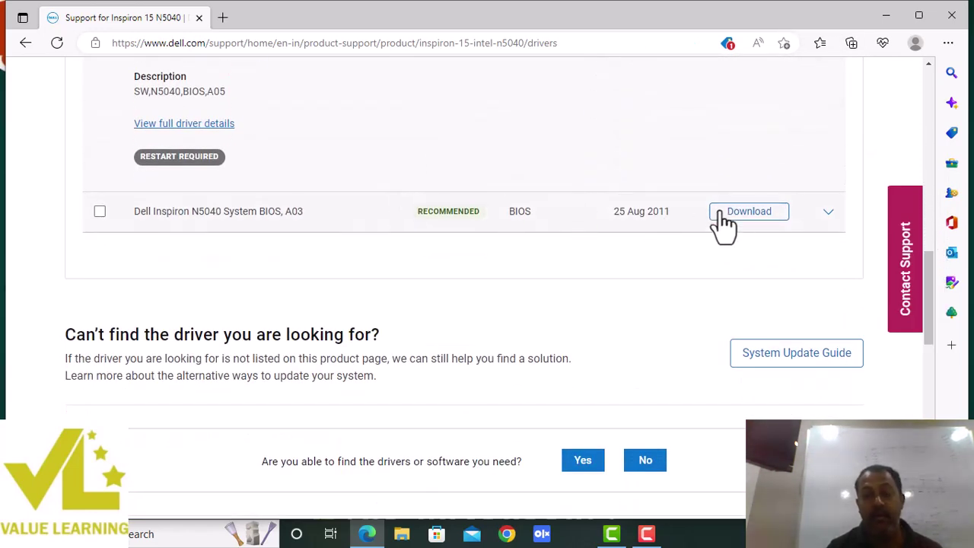
left_click(746, 217)
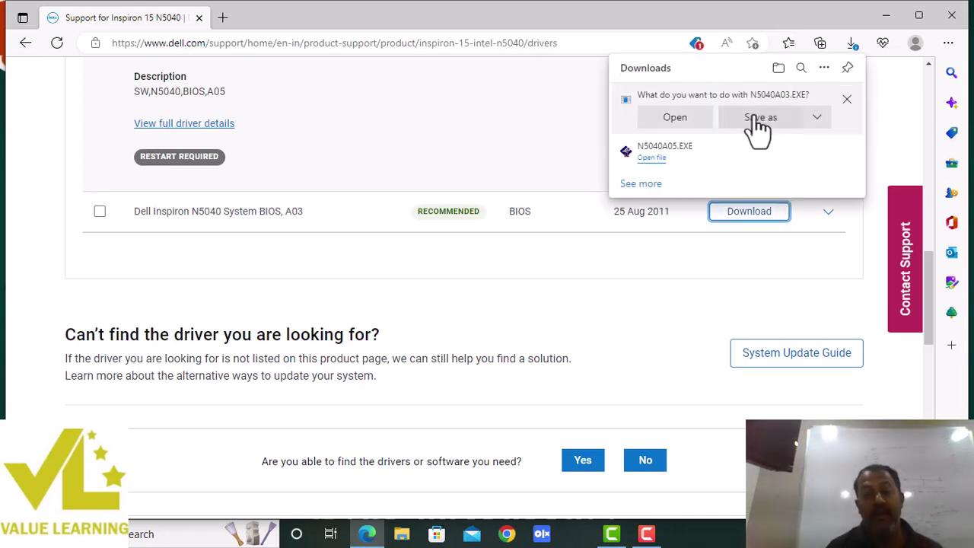
left_click(761, 118)
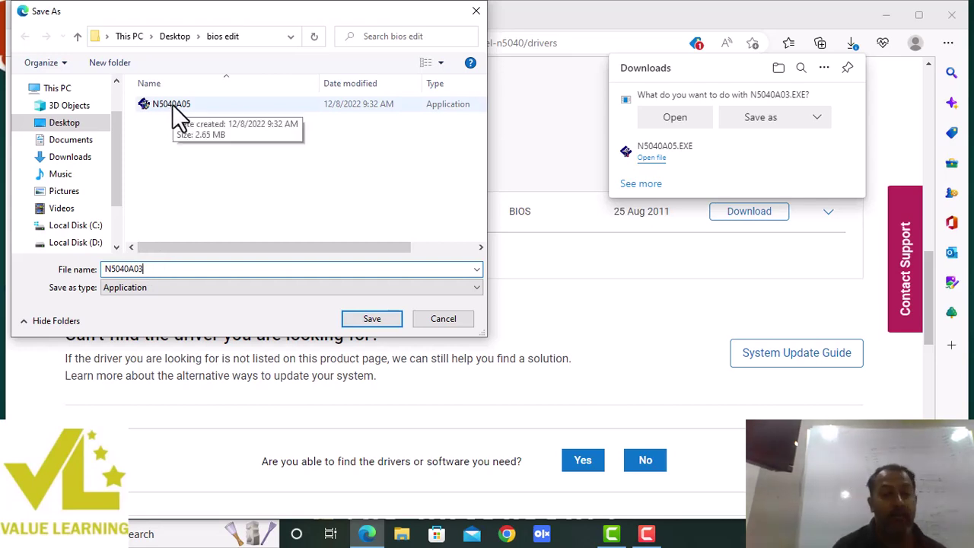
left_click(372, 320)
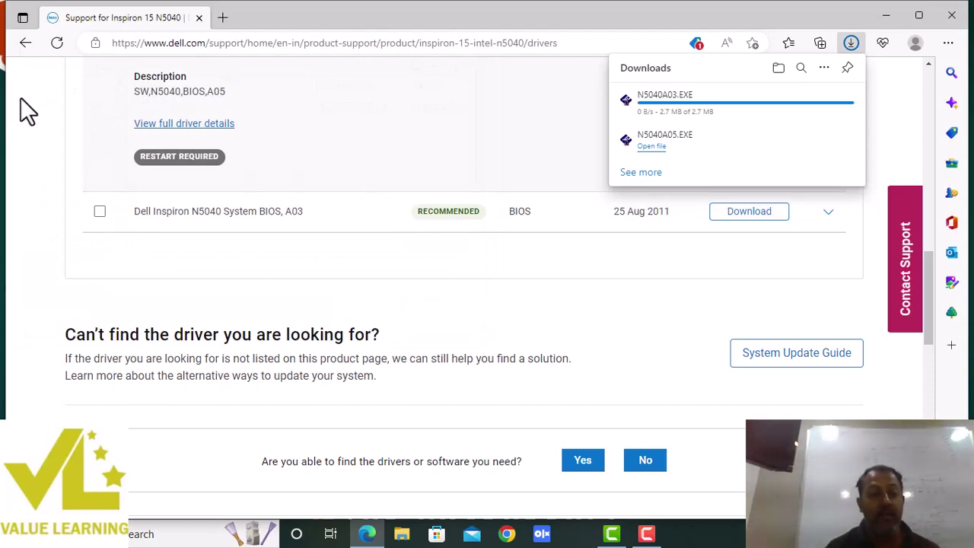
Return to the Drivers & Downloads product search, look up 5050 and open the Inspiron 15 N5050 drivers page
scroll(25, 134, "up", 6)
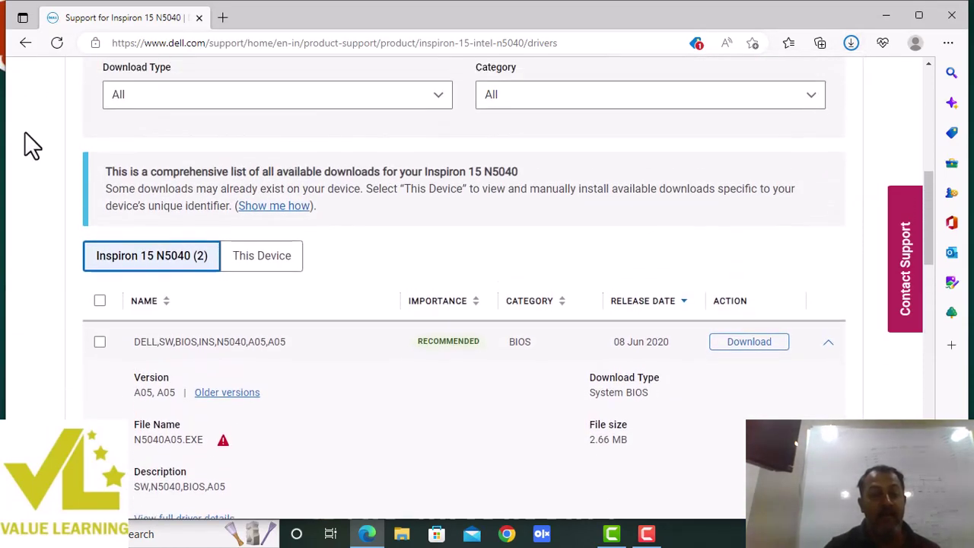
scroll(25, 133, "up", 4)
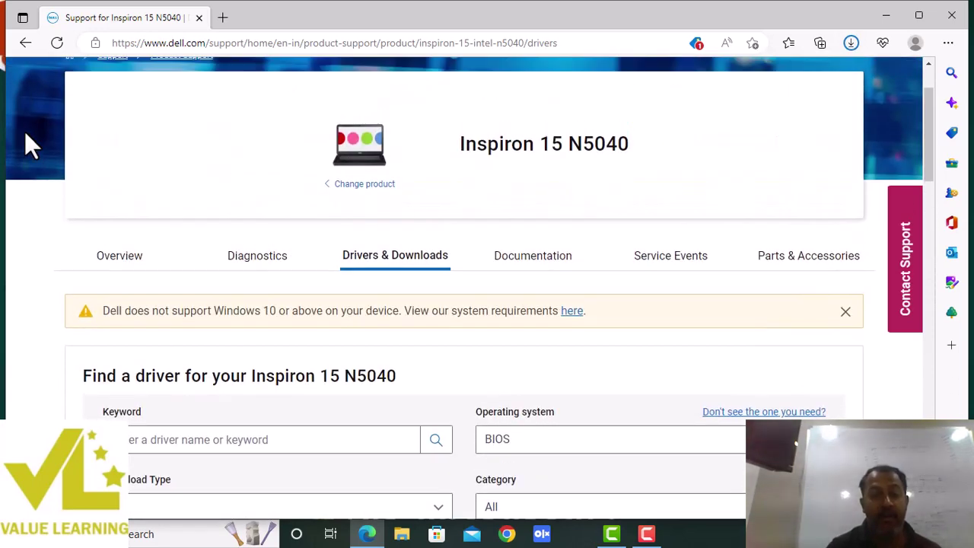
left_click(23, 45)
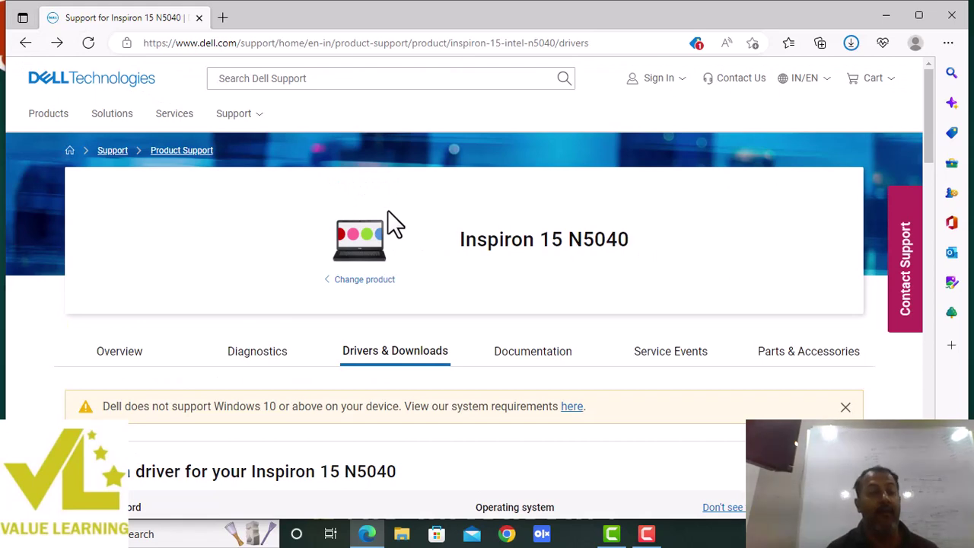
left_click(25, 44)
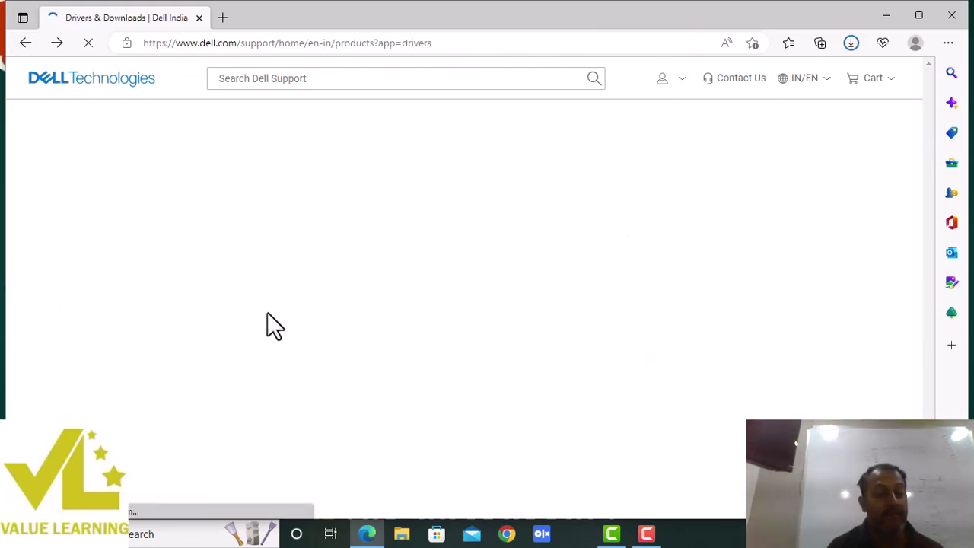
left_click(213, 342)
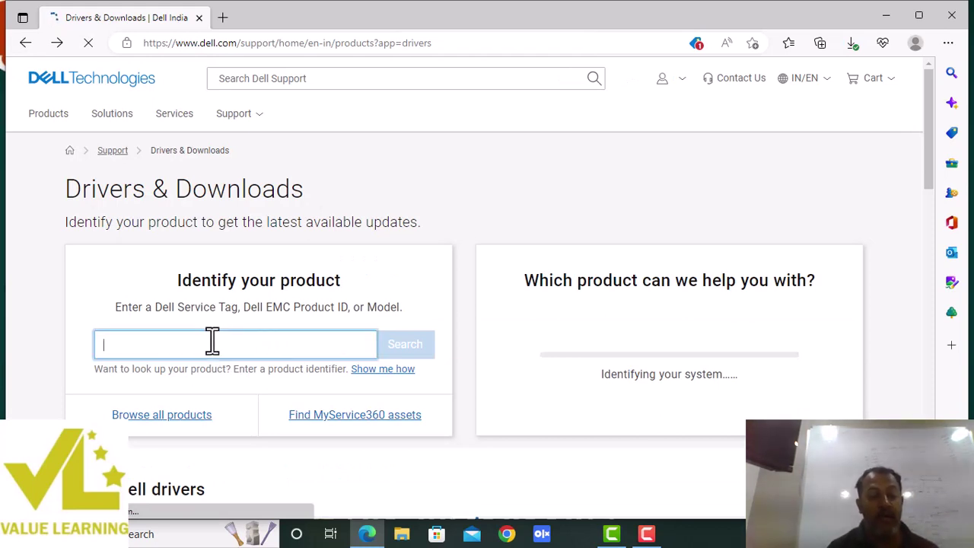
type("5050")
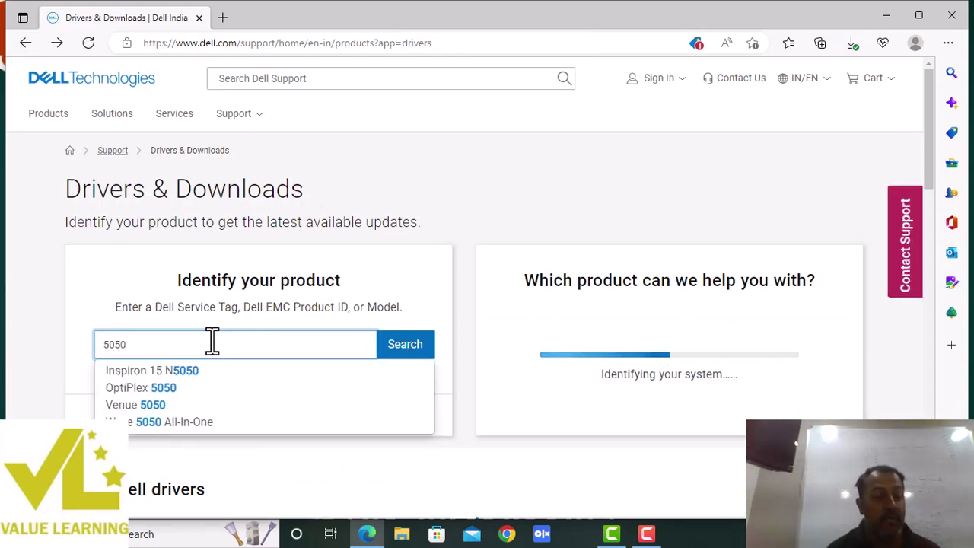
left_click(151, 372)
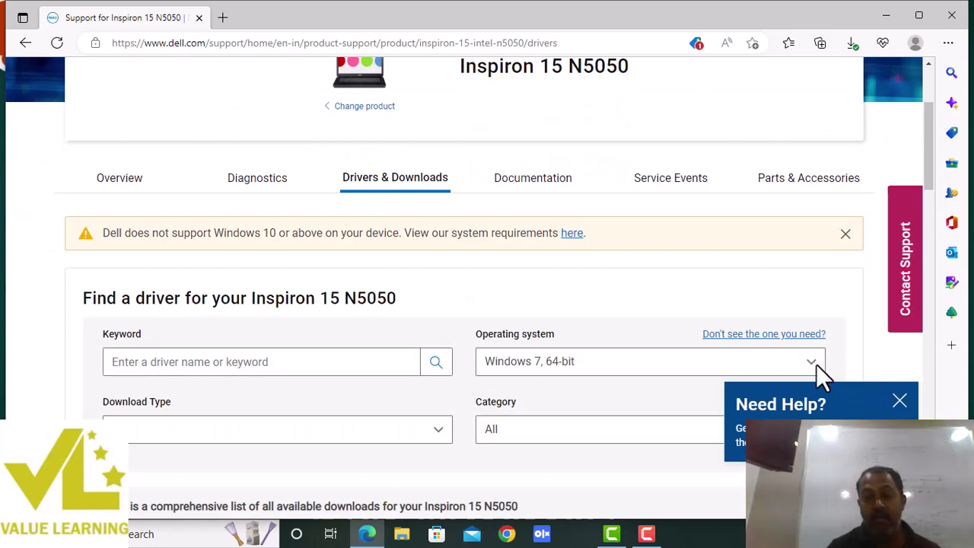
Dismiss the help pop-up and filter the Inspiron 15 N5050 downloads by the System BIOS download type
left_click(900, 400)
left_click(233, 433)
left_click(232, 433)
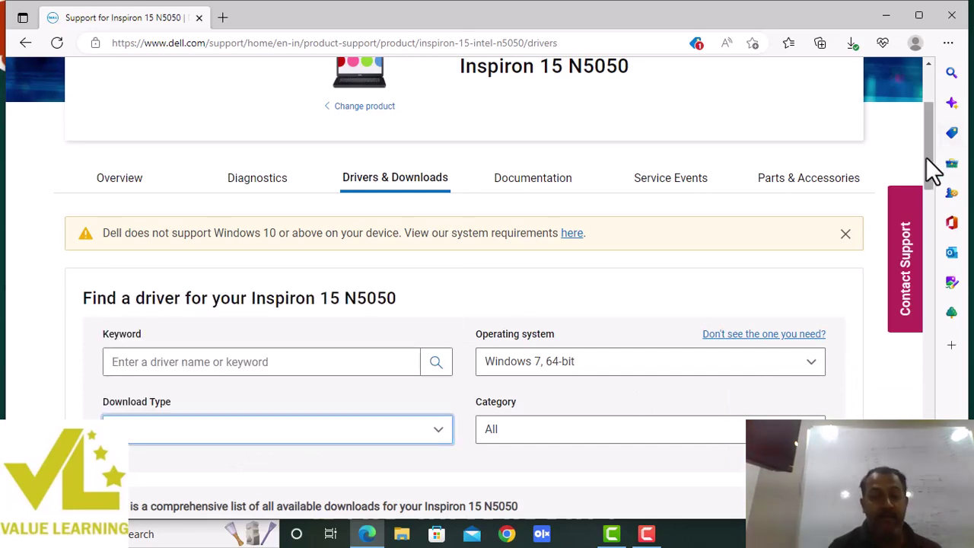
left_click_drag(932, 169, 931, 211)
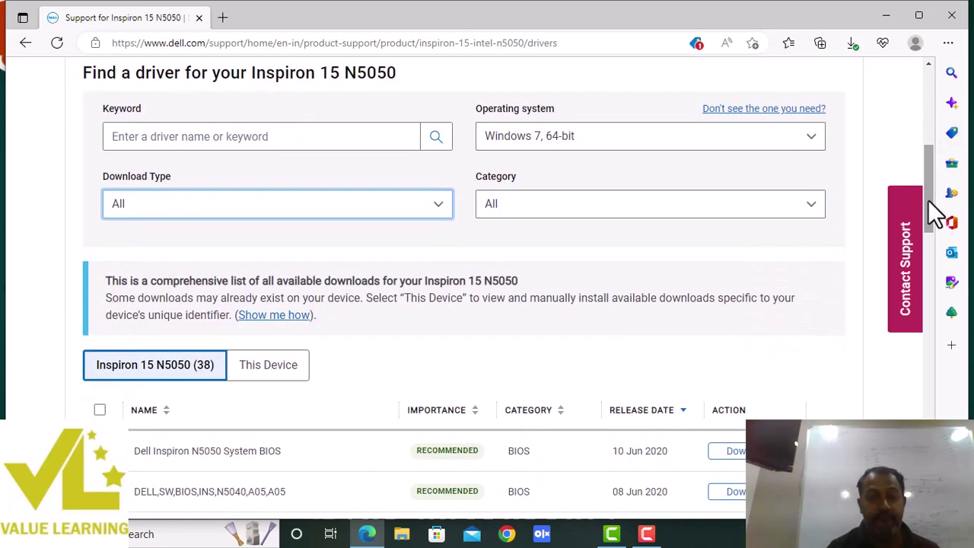
left_click(445, 209)
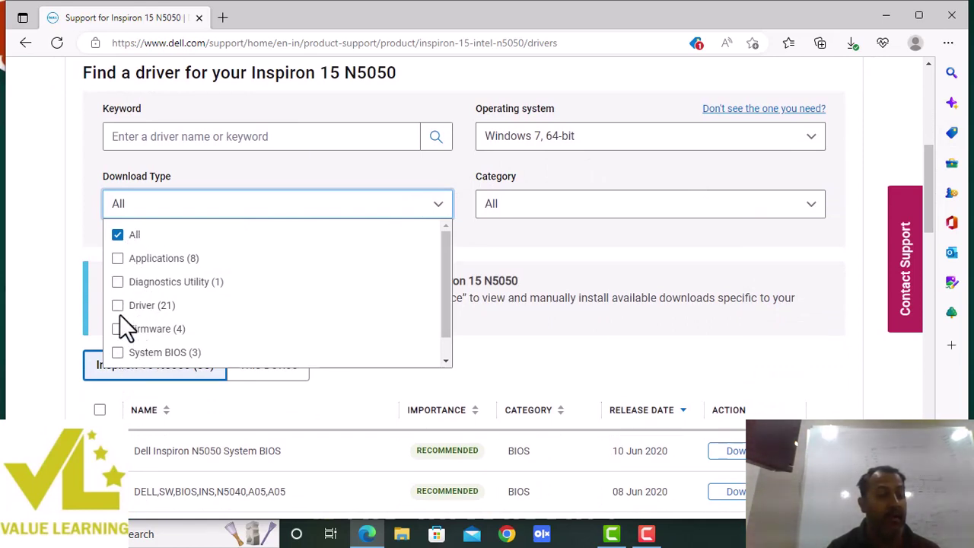
left_click(117, 352)
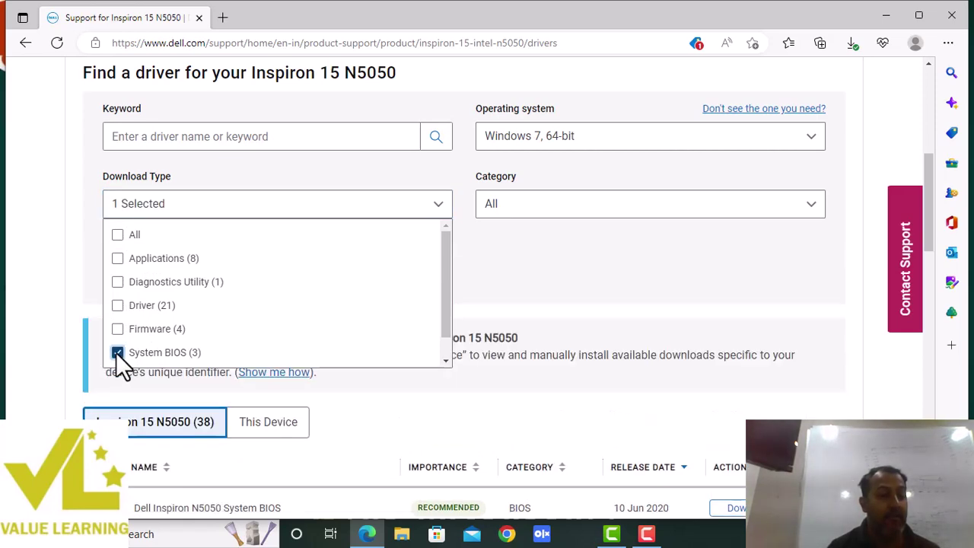
Download the Dell Inspiron N5050 System BIOS dated 27 Oct 2011 and save it as N5050A03 in the bios edit folder
left_click(636, 265)
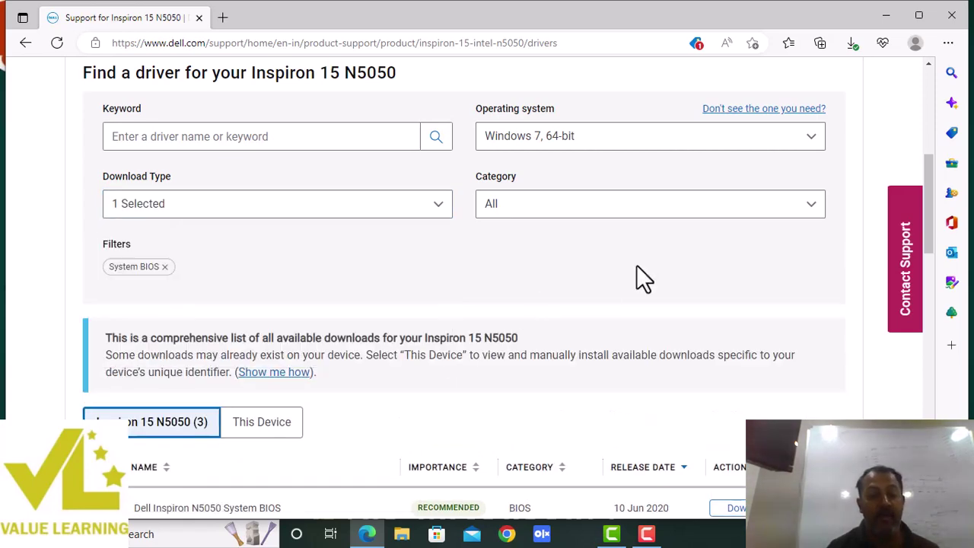
scroll(638, 266, "down", 3)
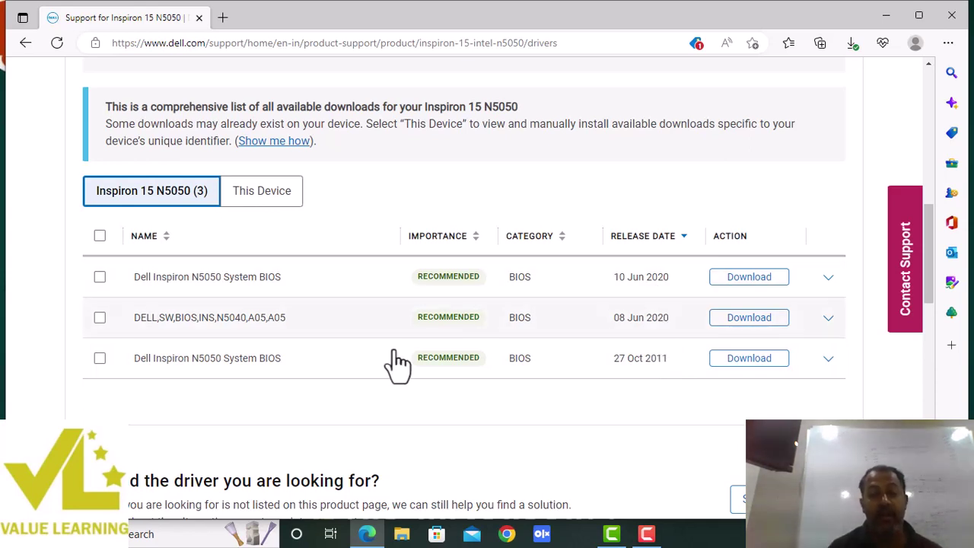
left_click(760, 373)
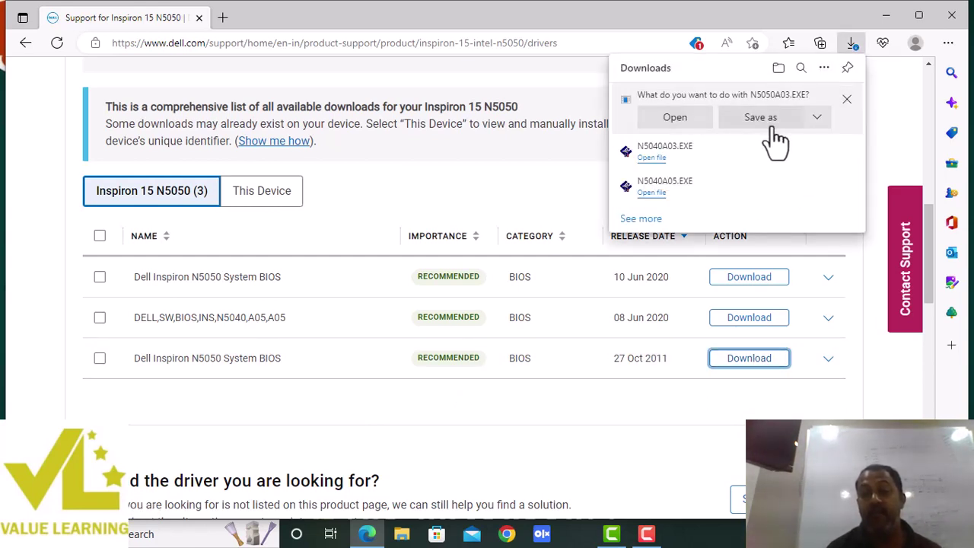
left_click(770, 131)
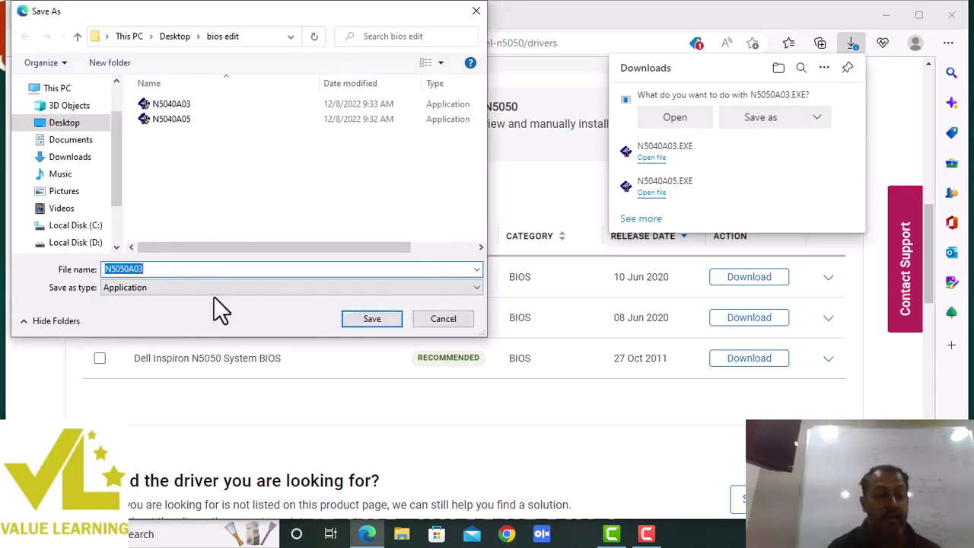
left_click(354, 323)
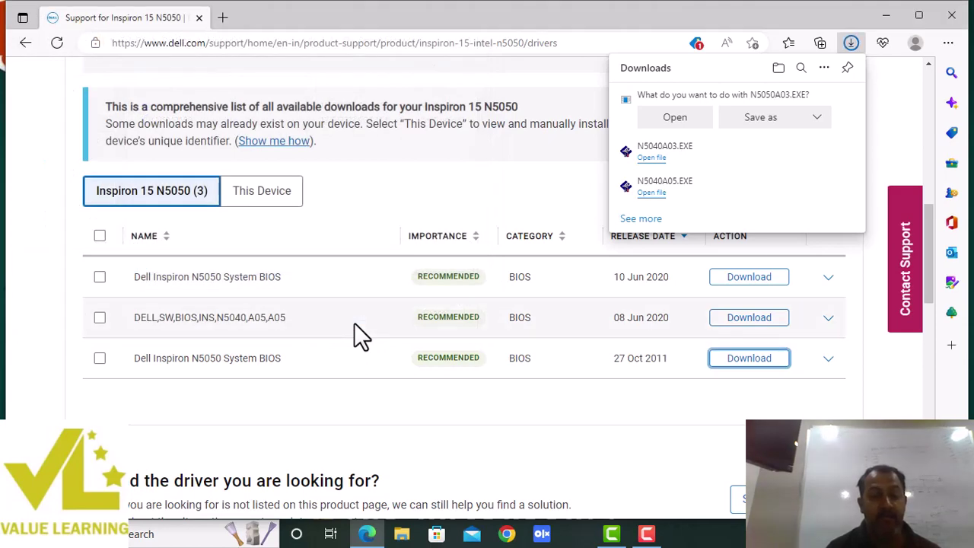
Download the Dell Inspiron N5050 System BIOS dated 10 Jun 2020 and save it as N5050A05 in the bios edit folder
left_click(757, 294)
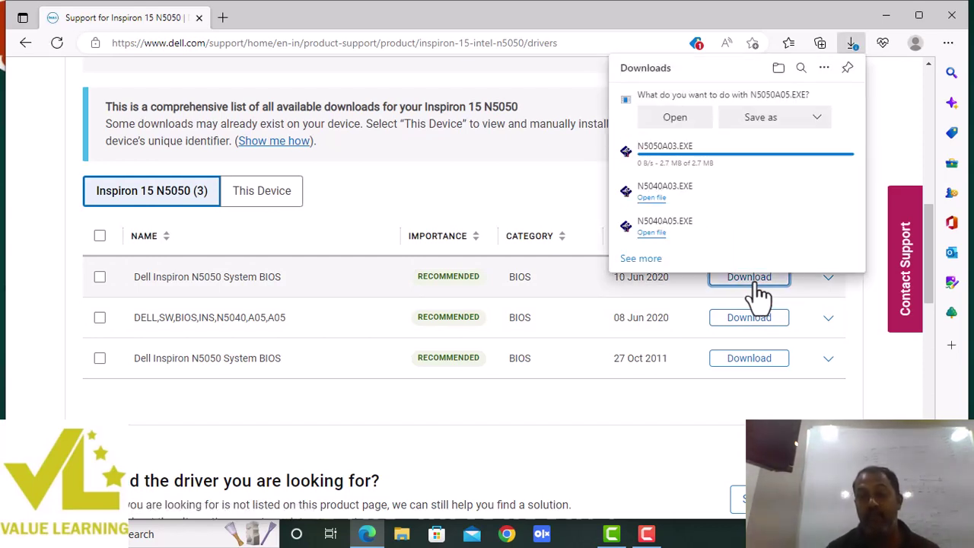
left_click(761, 118)
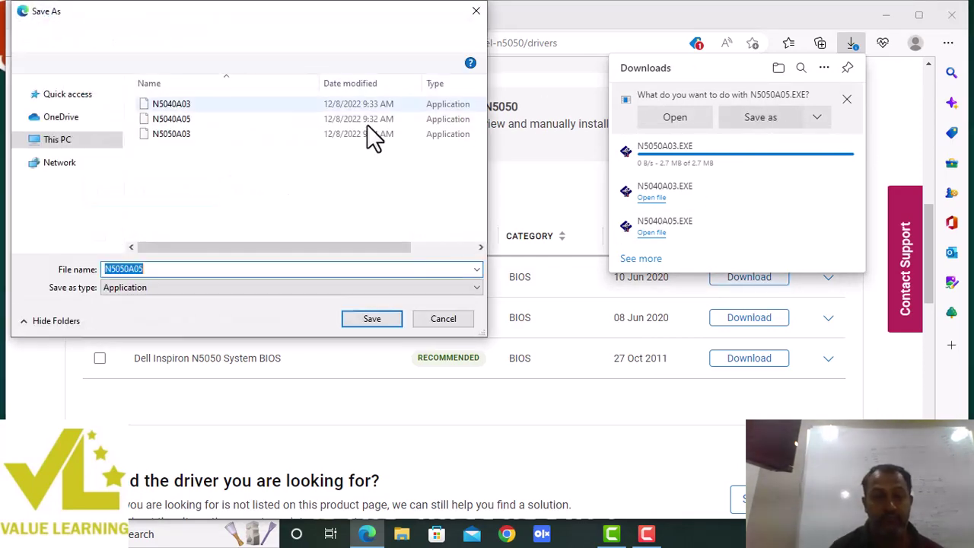
left_click(384, 322)
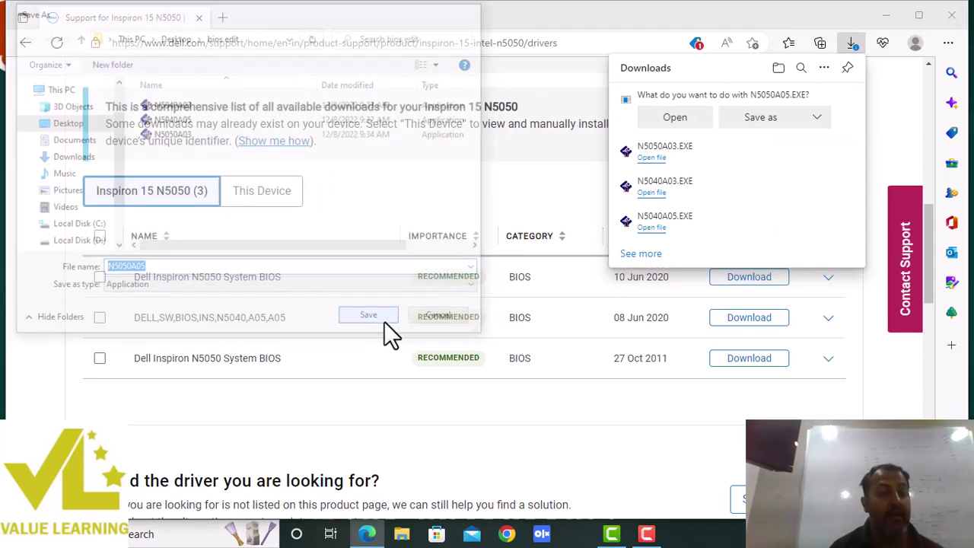
Minimize the browser, move the bios edit folder to a free area of the desktop and open it
left_click(886, 16)
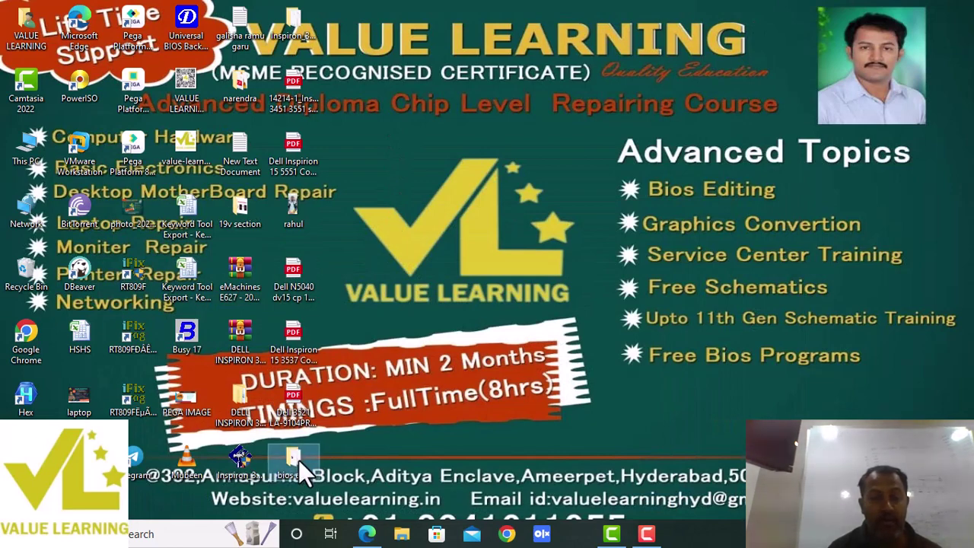
left_click_drag(399, 125, 398, 128)
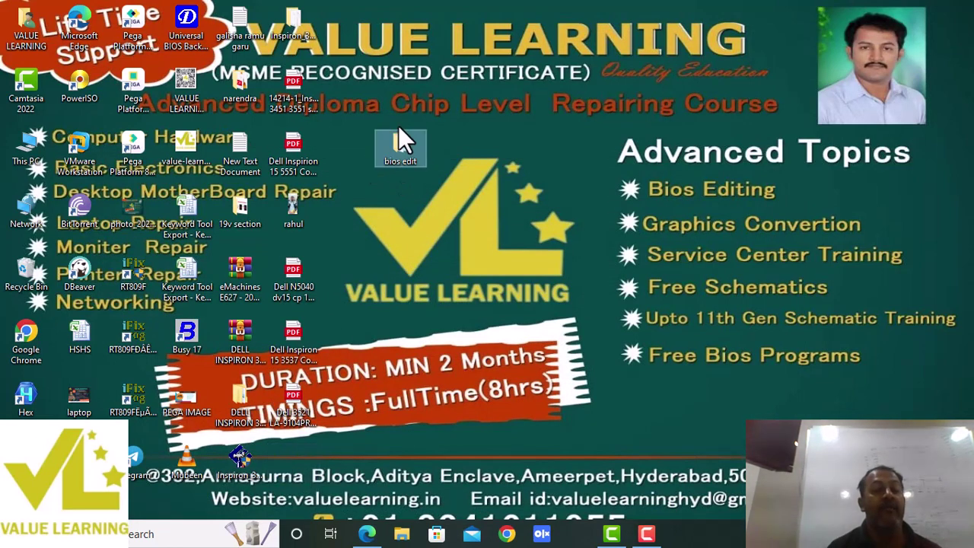
double_click(394, 151)
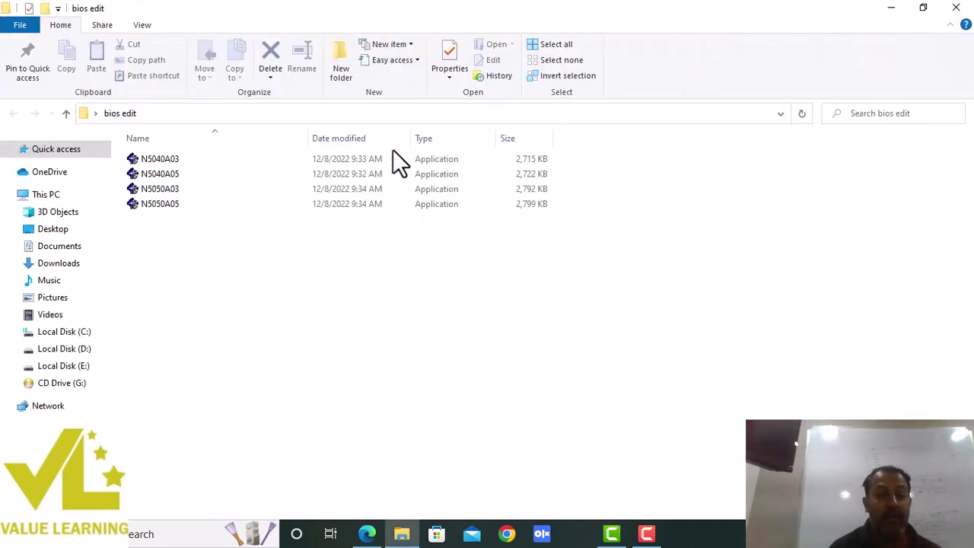
Inspect the properties of the N5050A05 application file, including its type and size, and close them
left_click(152, 206)
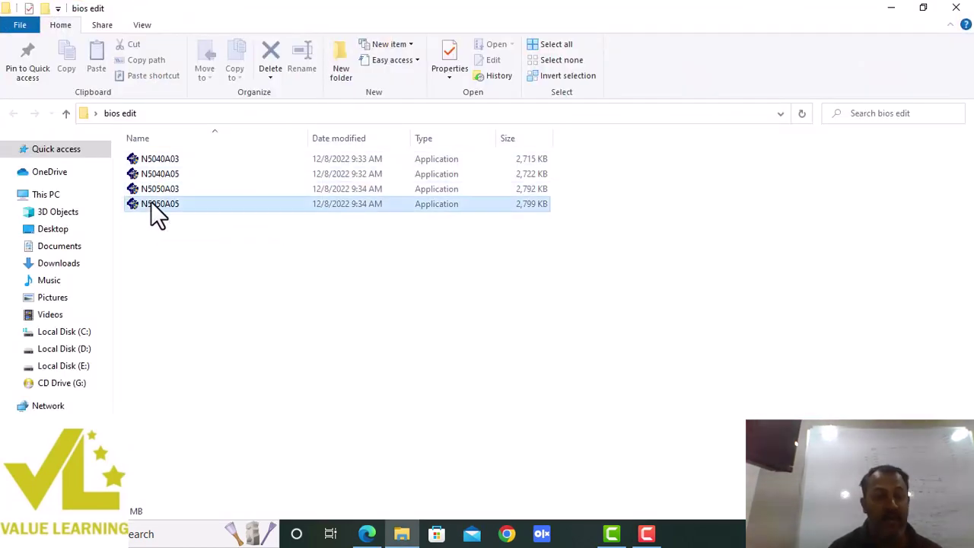
double_click(151, 204)
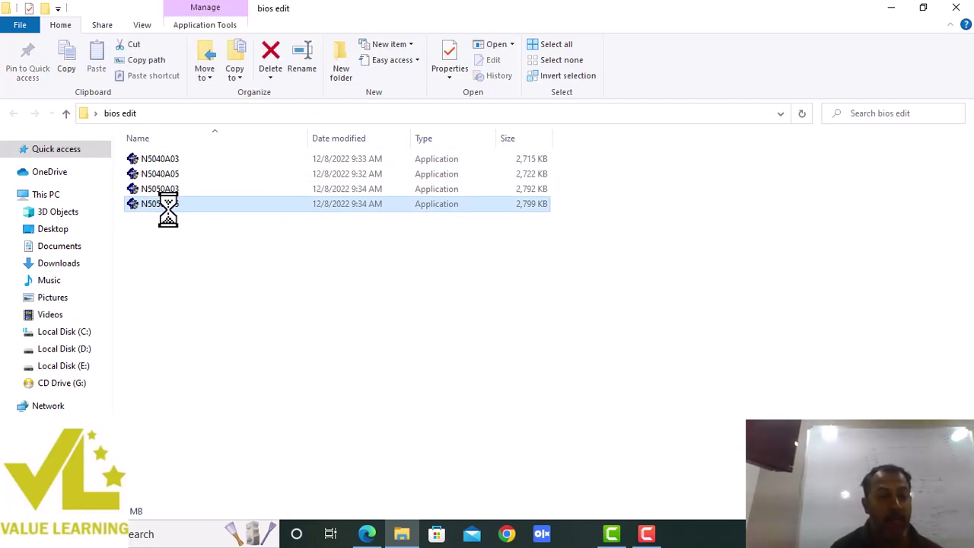
right_click(168, 205)
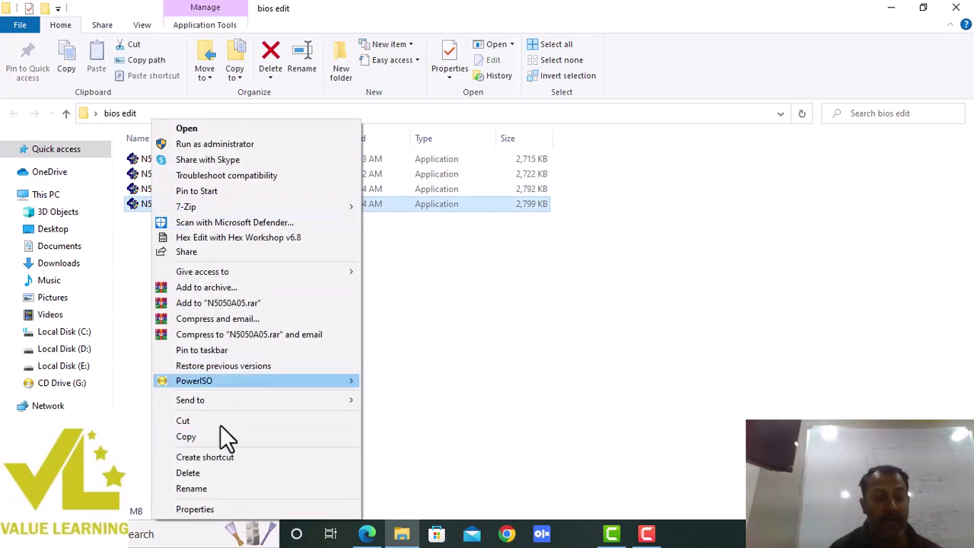
left_click(195, 509)
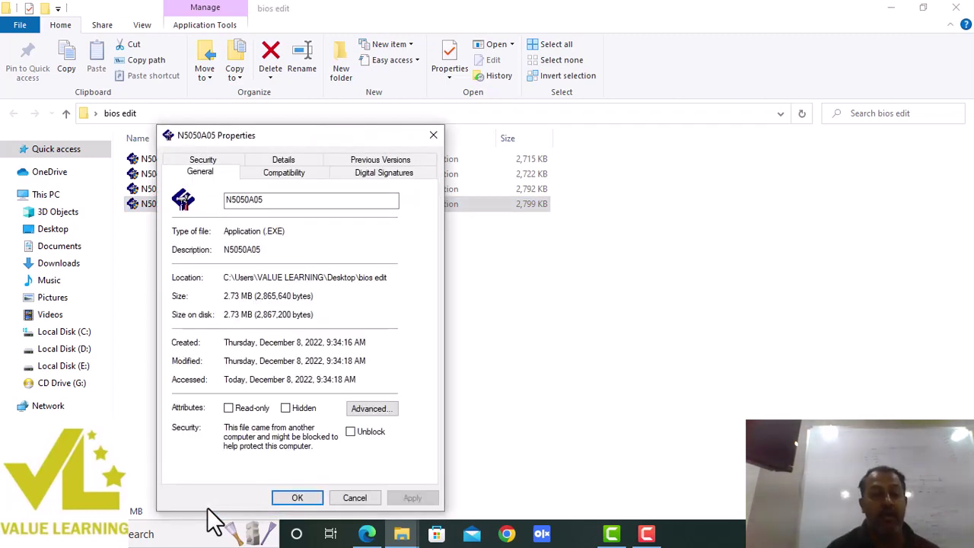
left_click(433, 135)
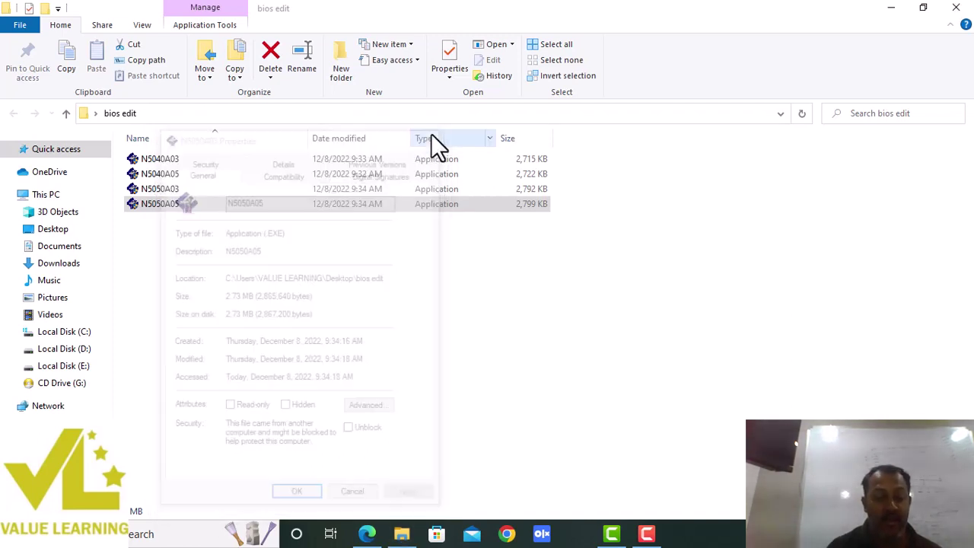
key("super+r")
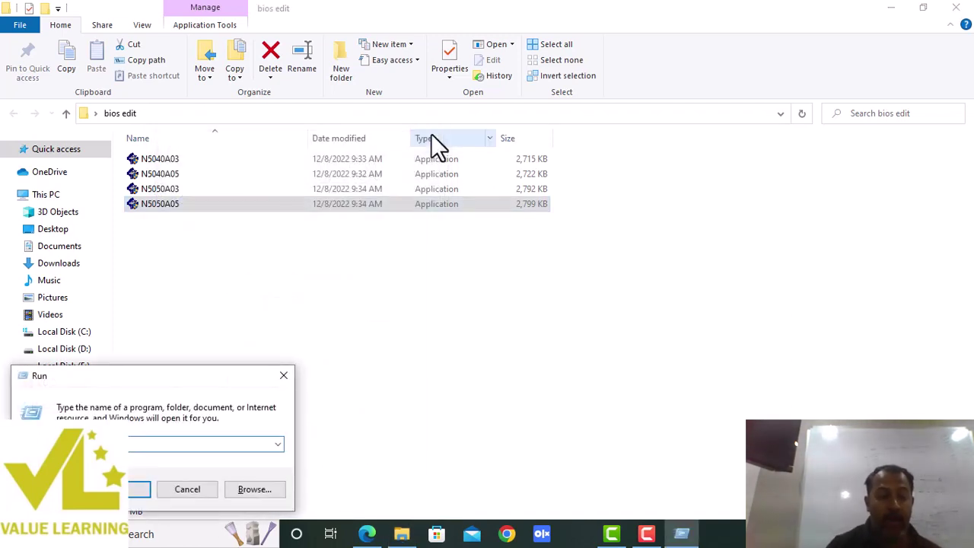
left_click(337, 281)
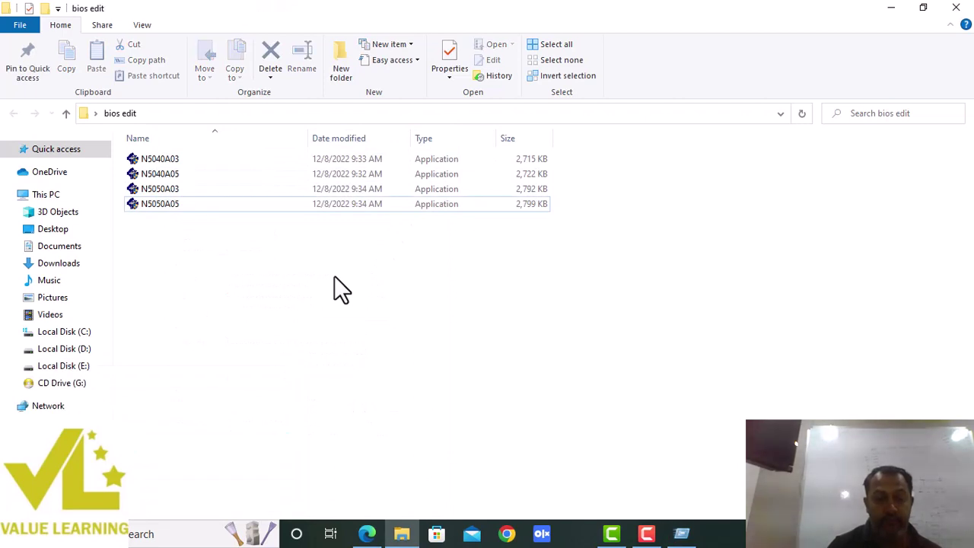
Create a new text document in the bios edit folder, keeping its default name
right_click(334, 276)
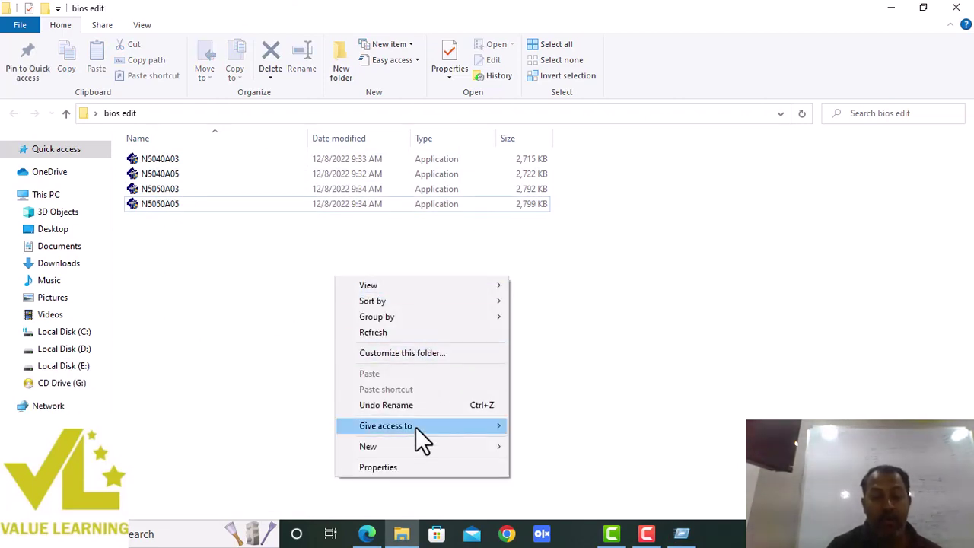
mouse_move(410, 448)
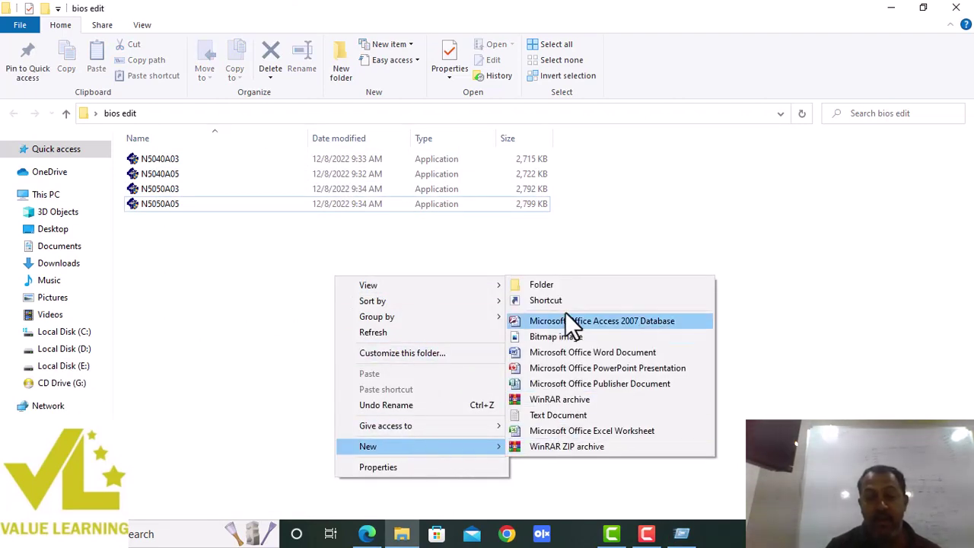
left_click(549, 416)
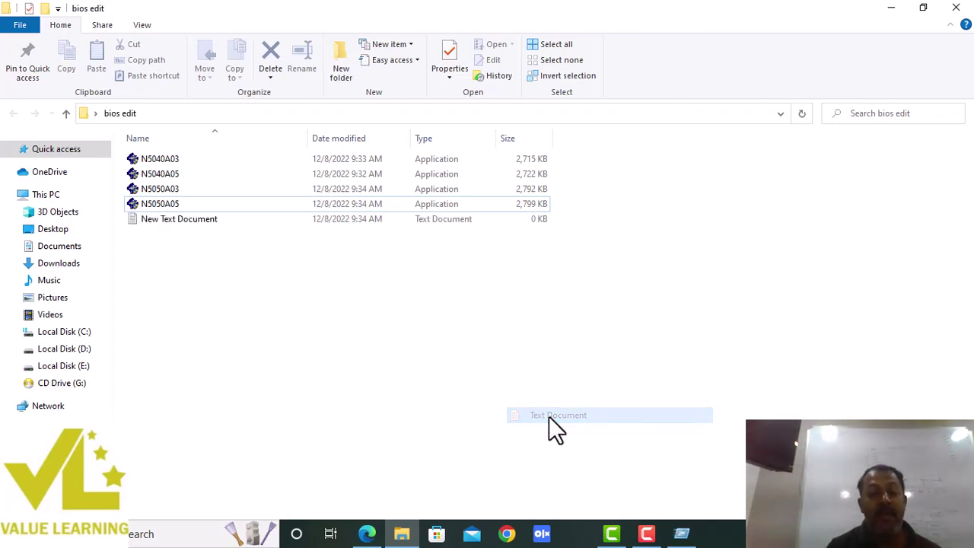
key("Return")
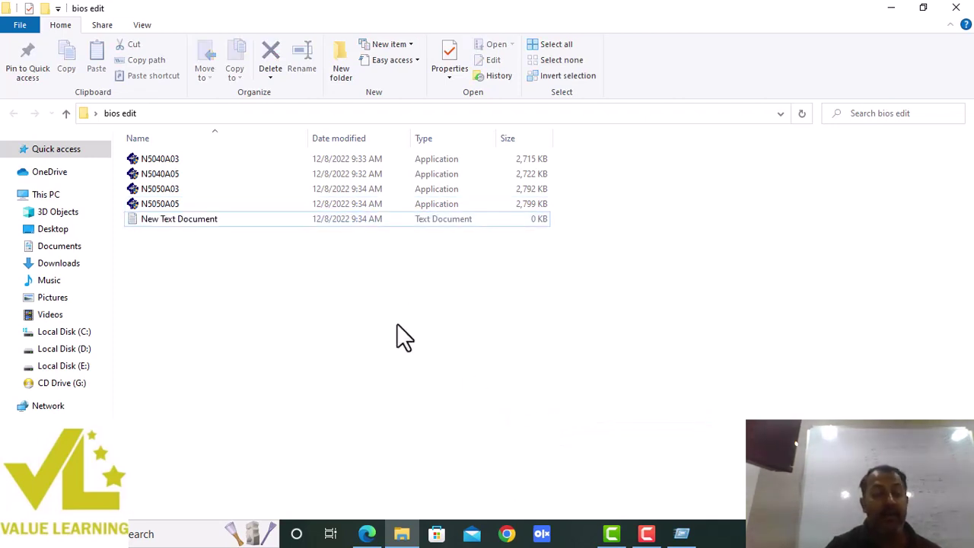
Open New Text Document and list the extensions .bio, .bss and .wph, separated by blank lines
double_click(201, 223)
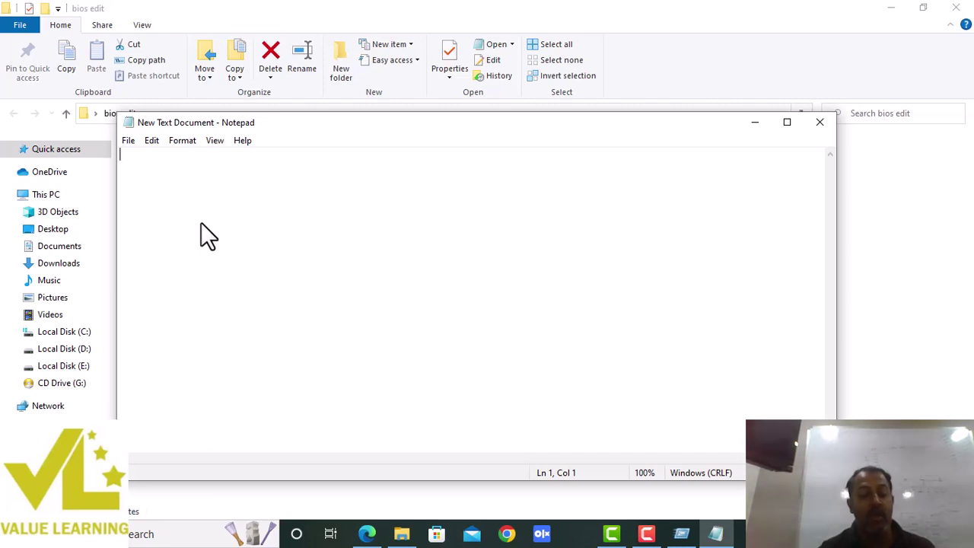
type(".bio")
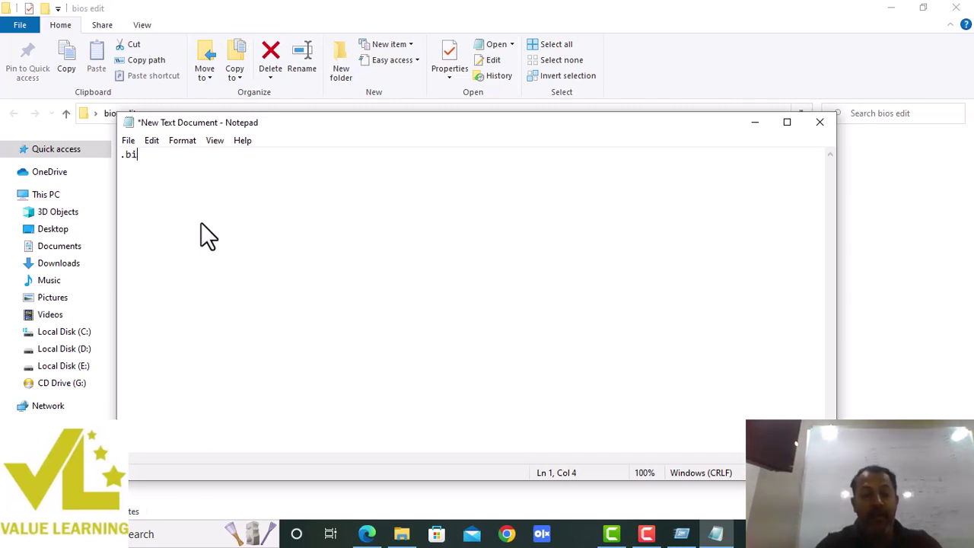
key("Return")
key("Return")
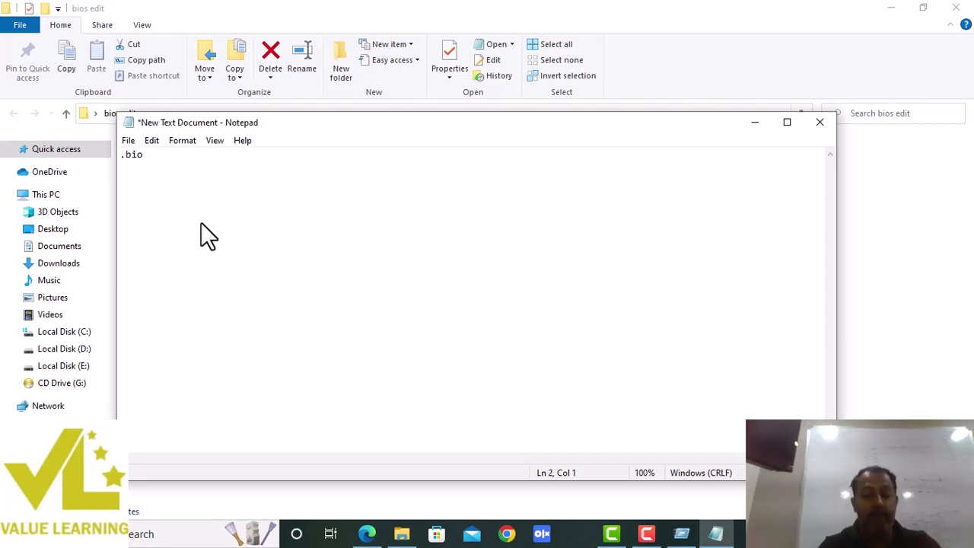
type(".bss")
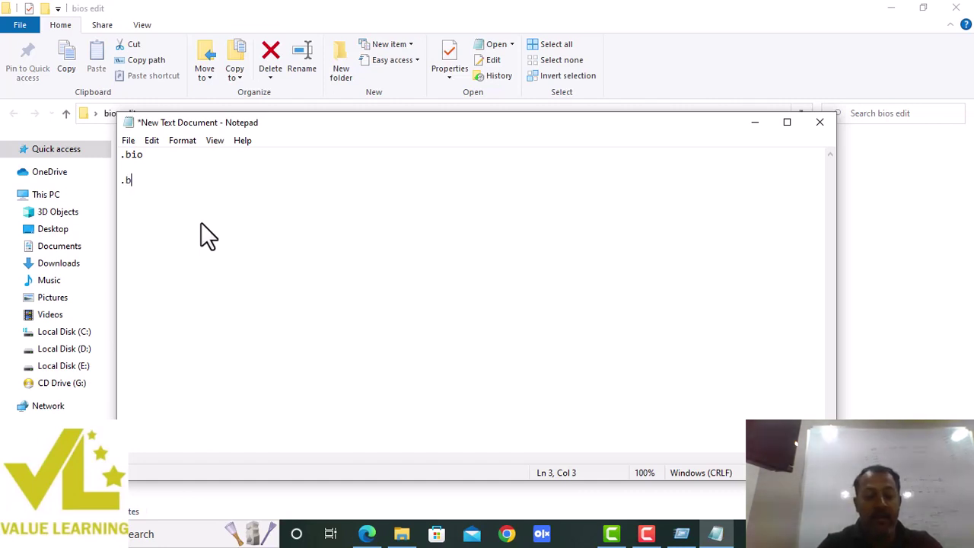
key("Return")
key("Return")
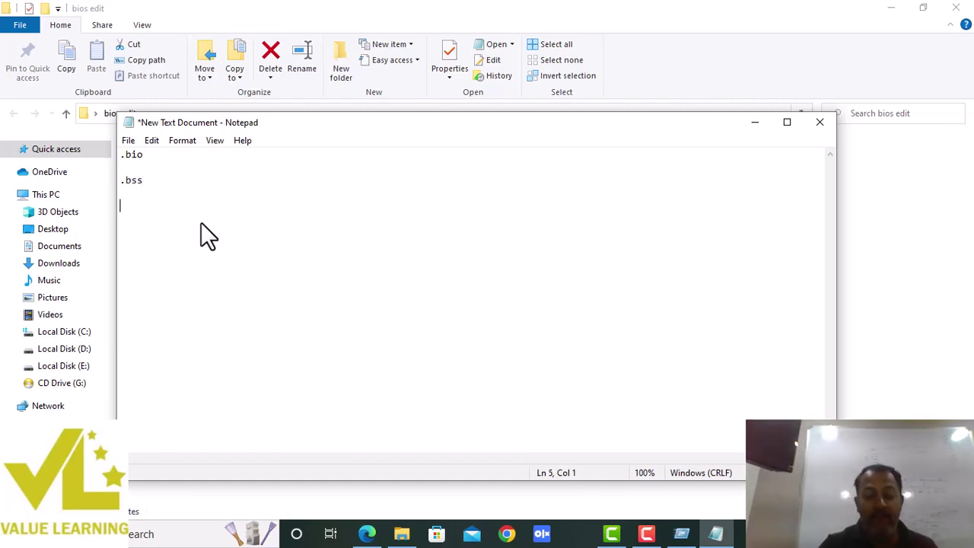
type(".w")
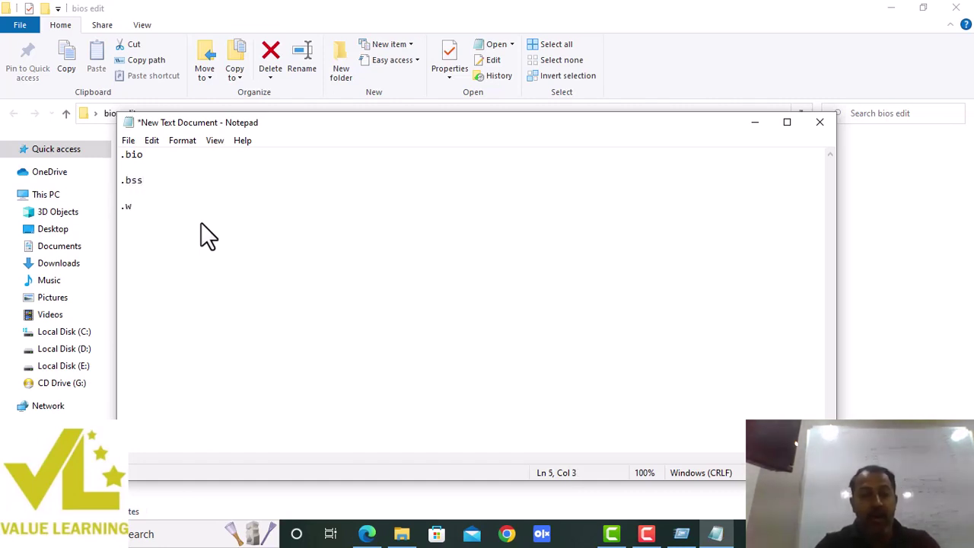
type("ph")
key("Return")
key("Return")
Continue the list with the extensions .rom, .fd and .bin, separated by blank lines
type(".rom")
key("Return")
key("Return")
type(".")
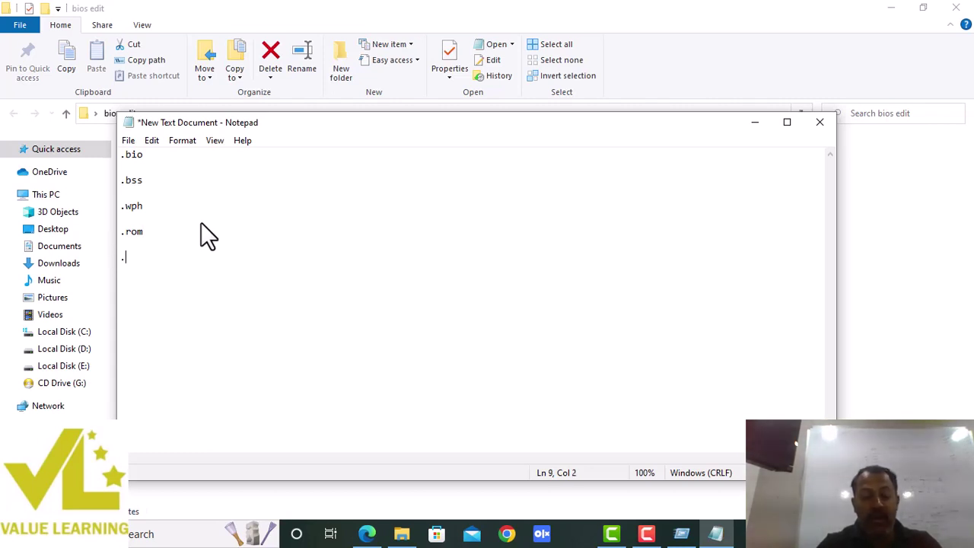
type("fd")
key("Return")
key("Return")
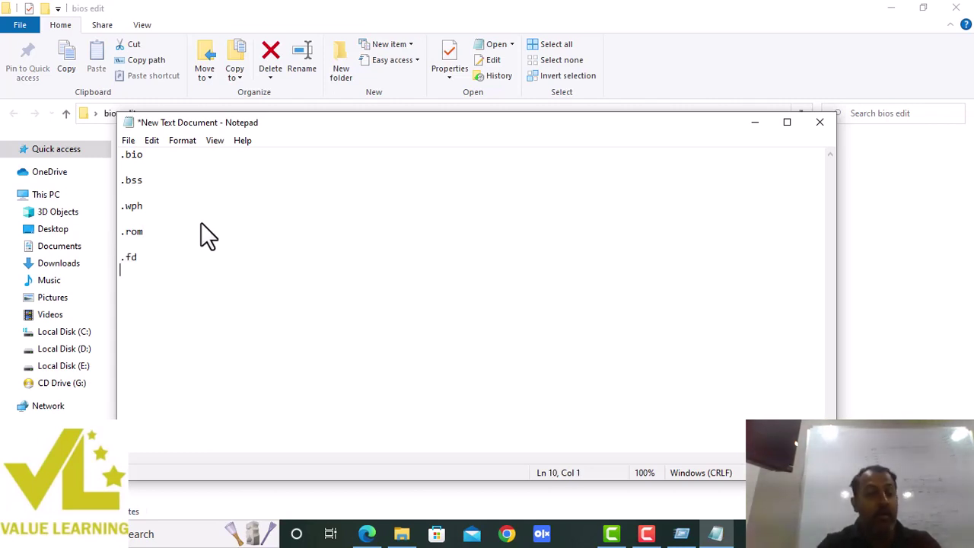
type(".bin")
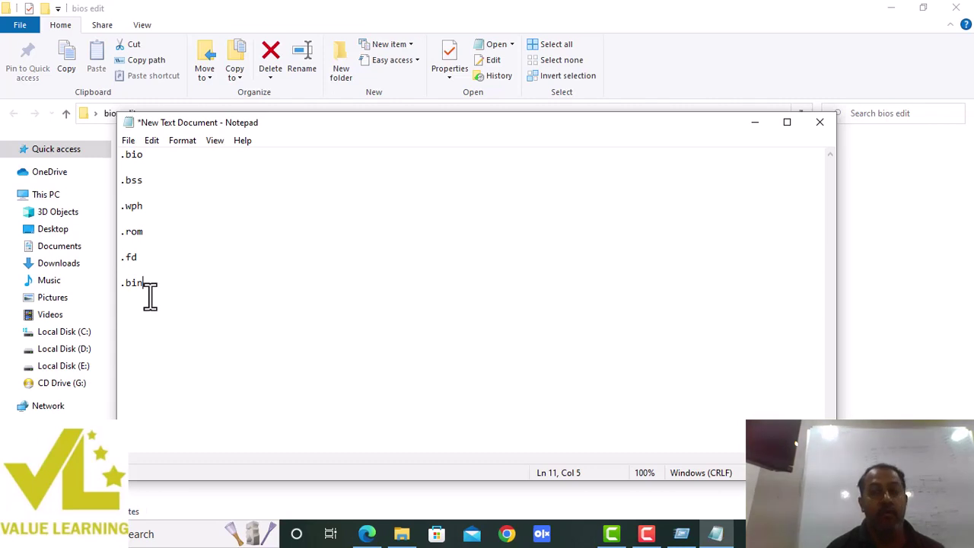
Below .bin, after a blank line, list the BIOS sizes 128kb, 256kb and 512kb on separate lines
left_click(752, 122)
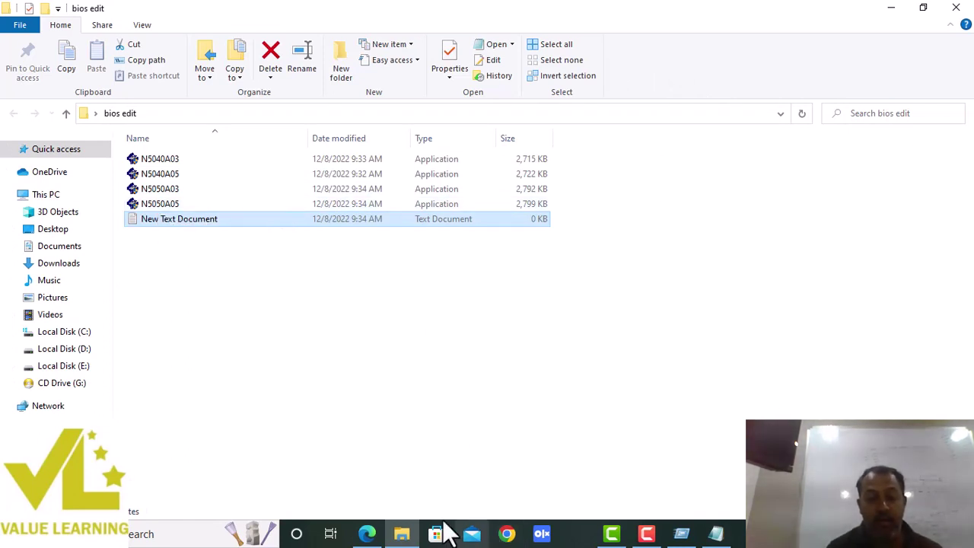
left_click(716, 534)
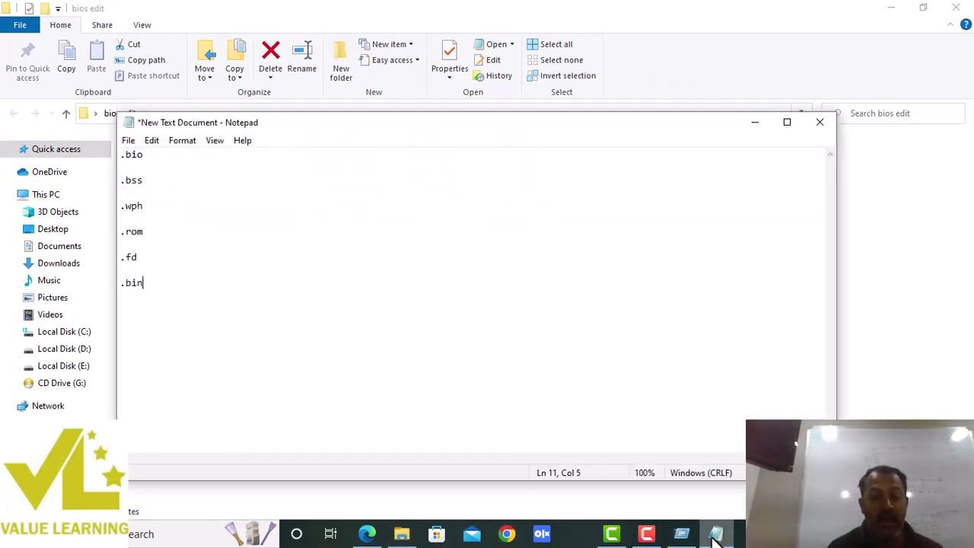
left_click(358, 165)
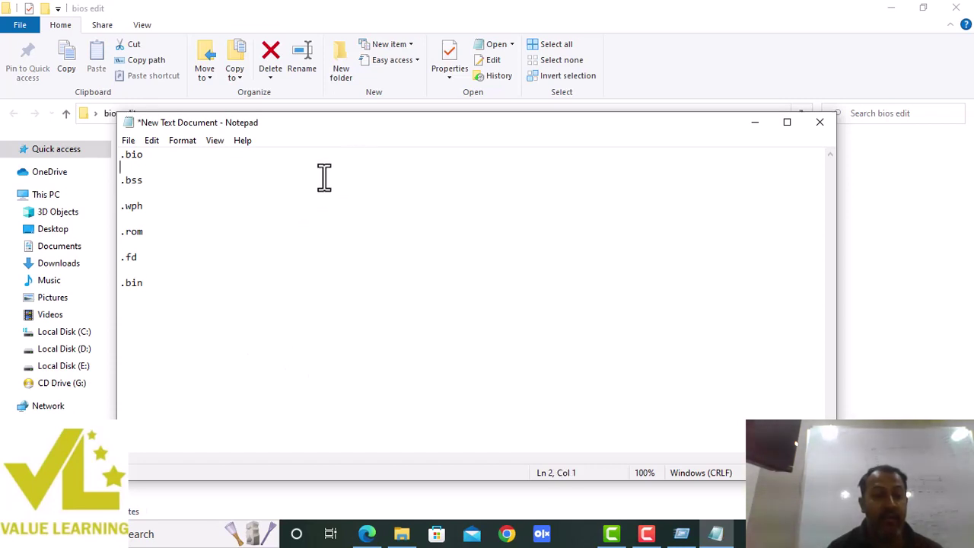
left_click(181, 289)
key("Return")
key("Return")
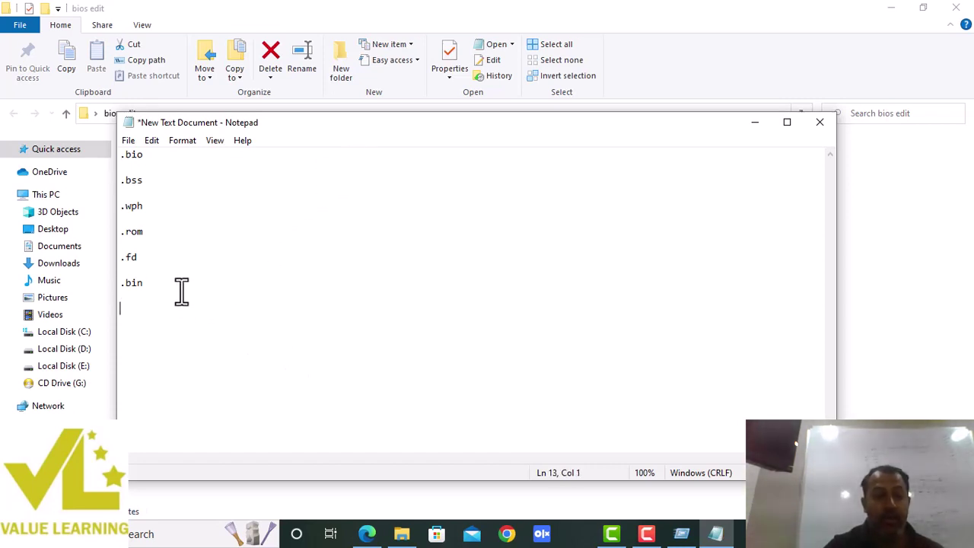
type("128kb")
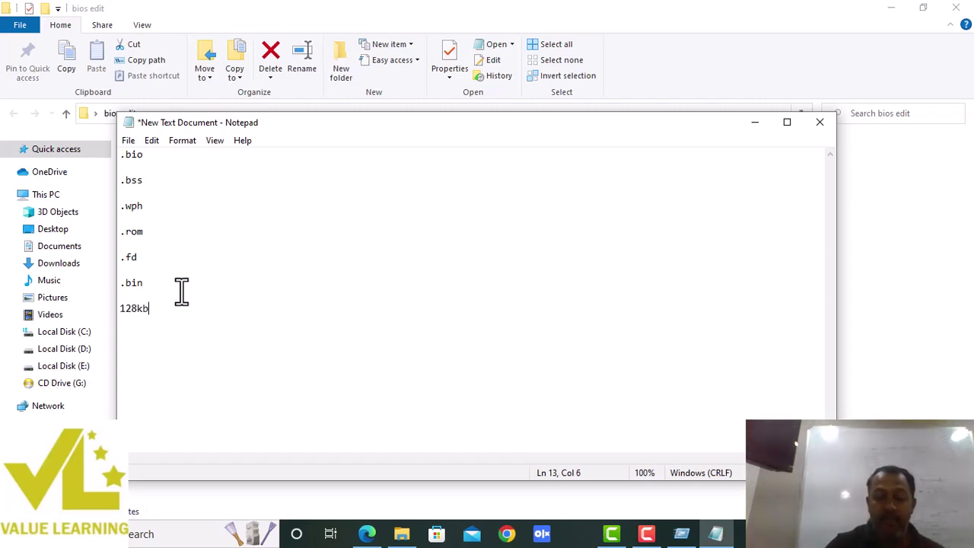
key("Return")
type("256kb")
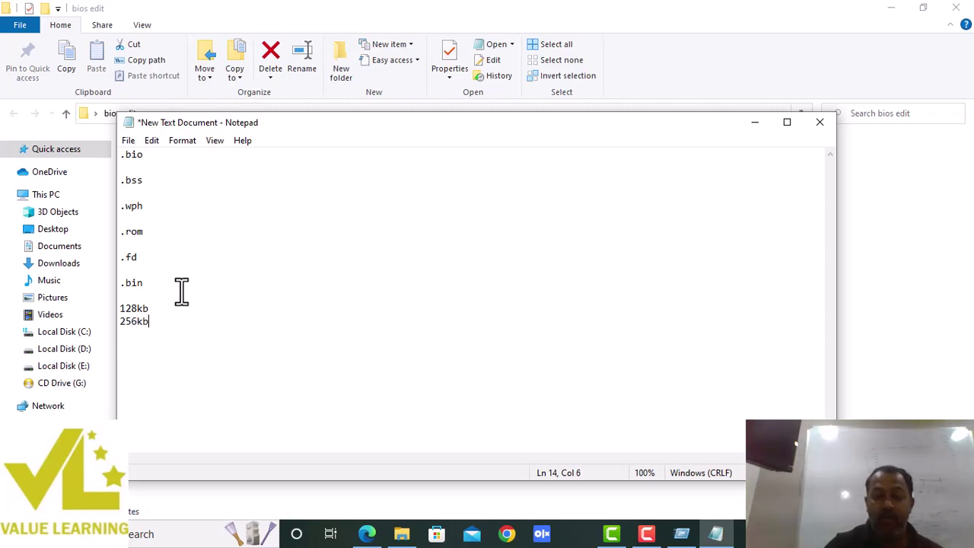
key("Return")
type("5")
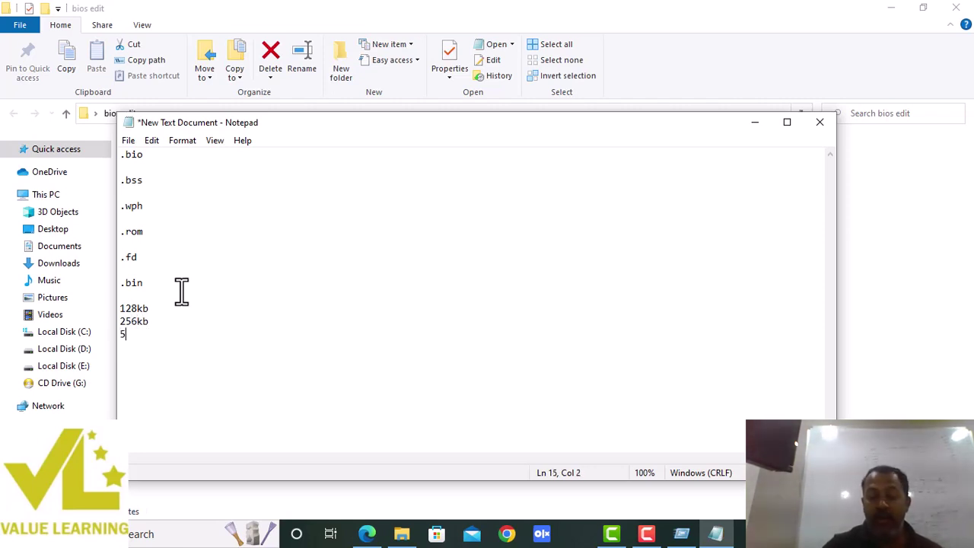
type("12kb")
Continue the size list below 512kb with 1mb, 2mb, 4mb, 8mb and 16mb on separate lines
key("Return")
type("1mb")
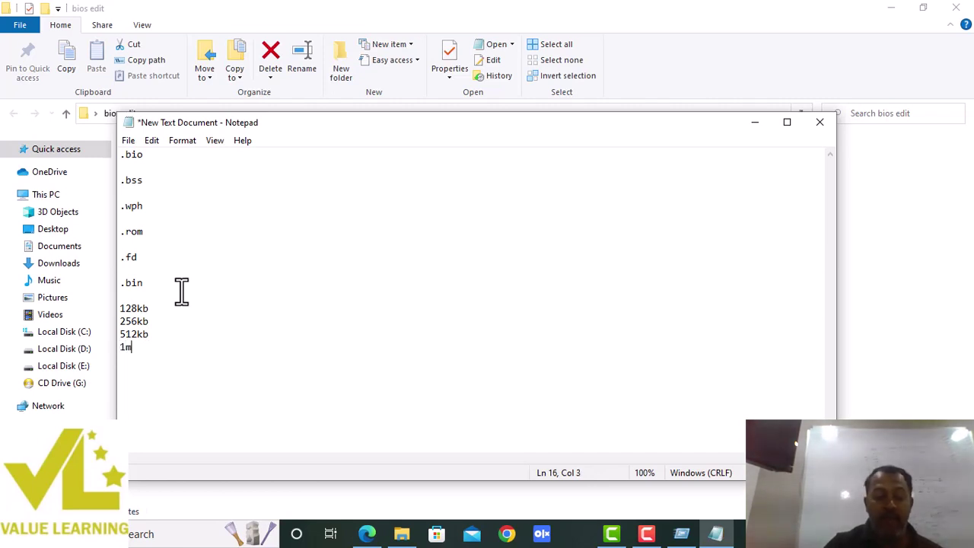
key("BackSpace")
type("b")
key("Return")
type("2")
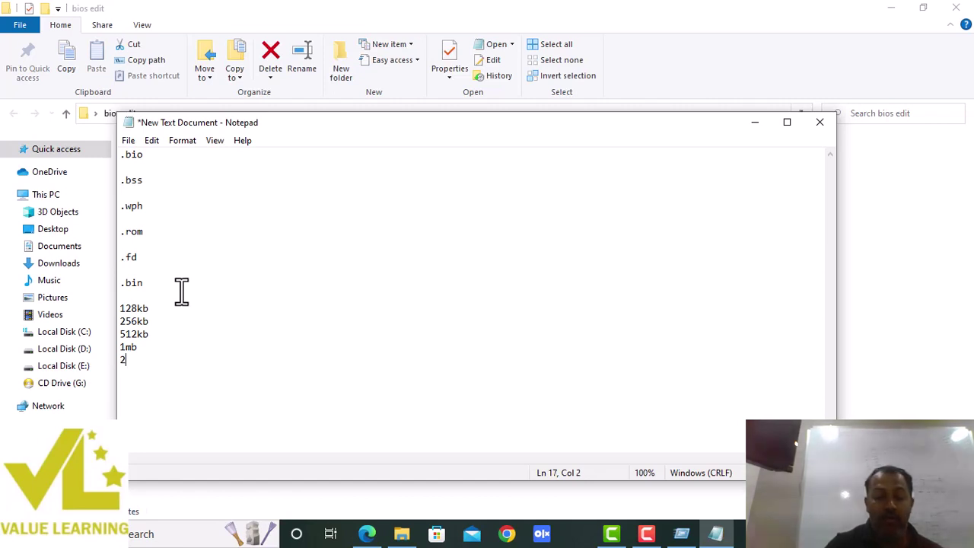
type("mb")
key("Return")
type("4mb")
key("Return")
type("8mb")
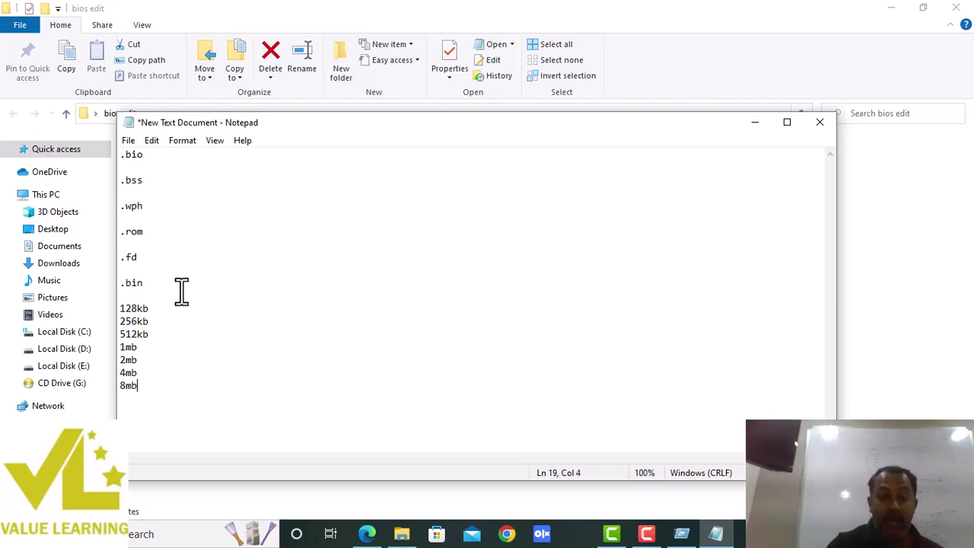
key("Return")
type("16mb")
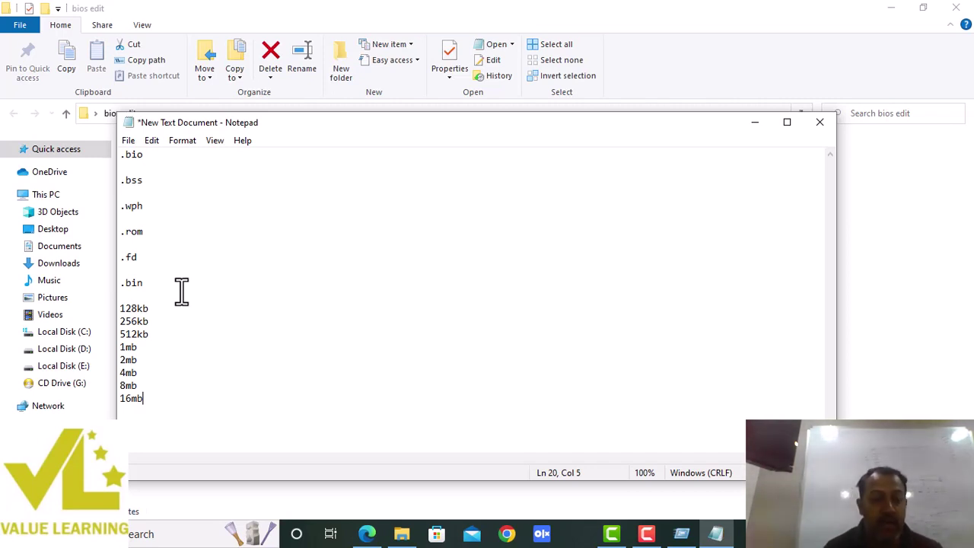
Minimize the notes and inspect the file type and size of N5050A05 in its properties, then close them
left_click(752, 128)
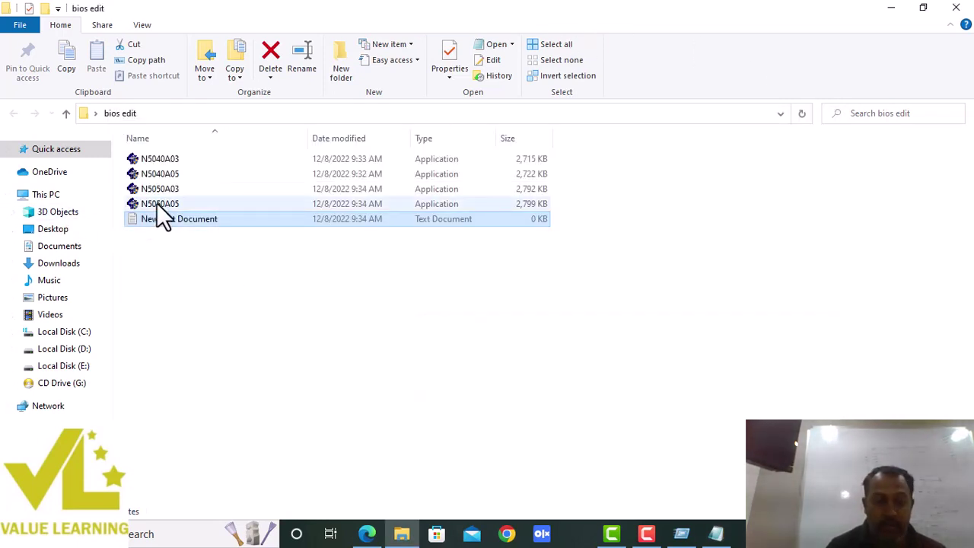
left_click(157, 203)
right_click(157, 204)
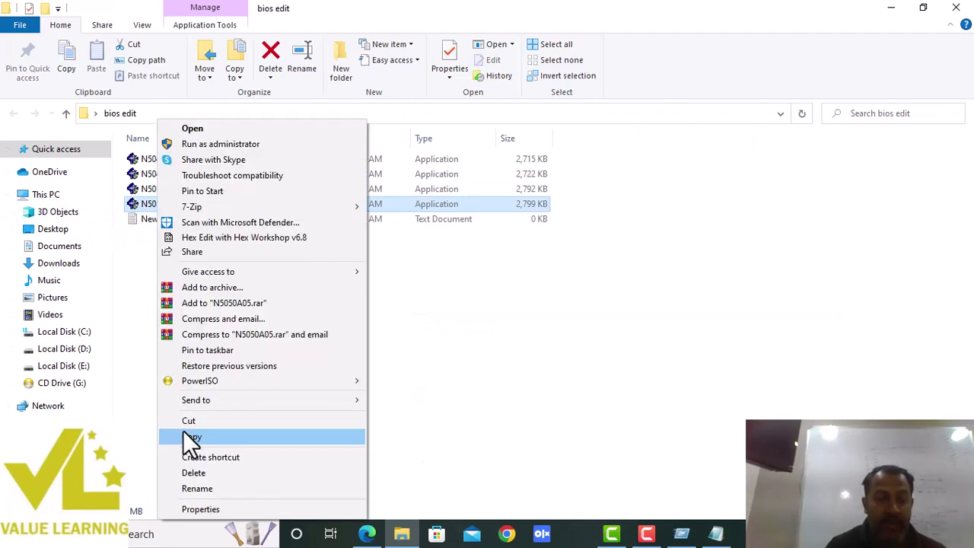
left_click(199, 509)
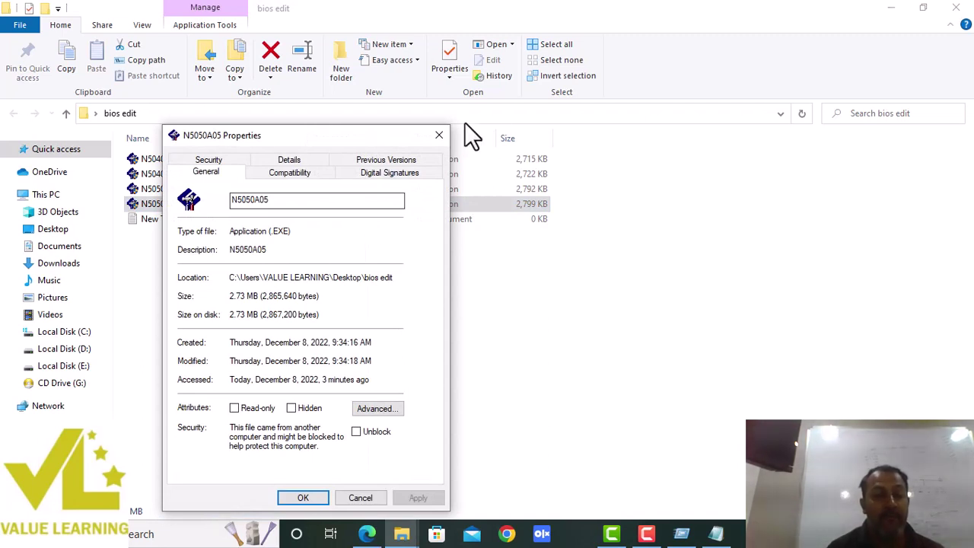
left_click(440, 134)
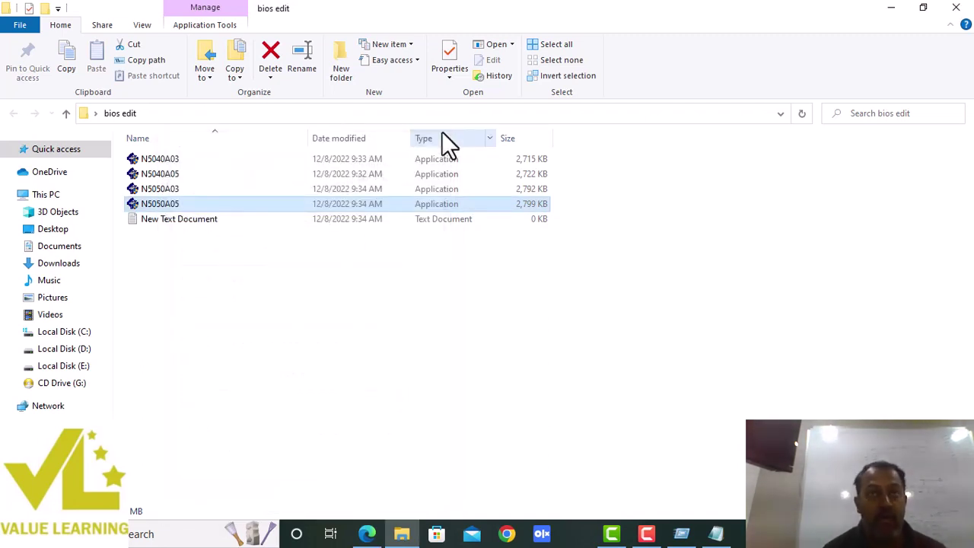
right_click(152, 201)
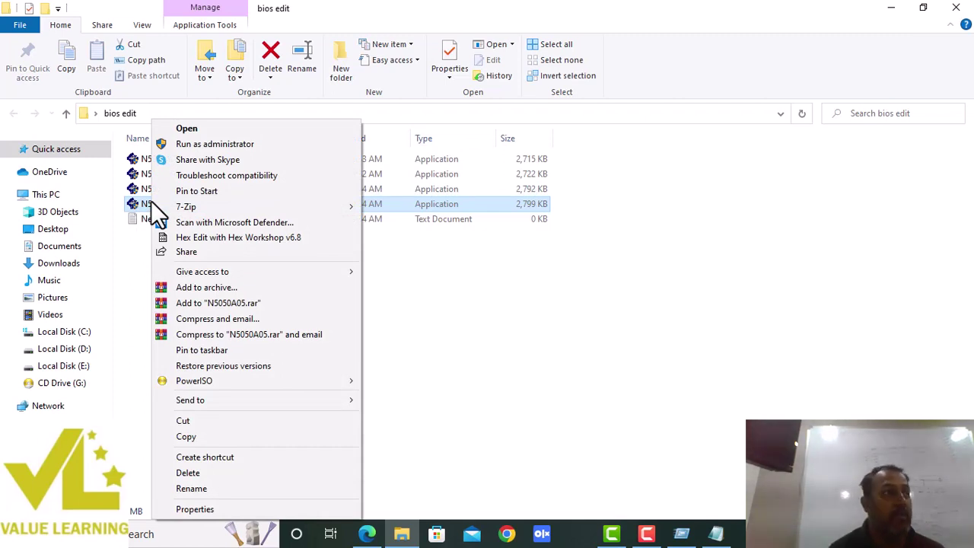
left_click(535, 336)
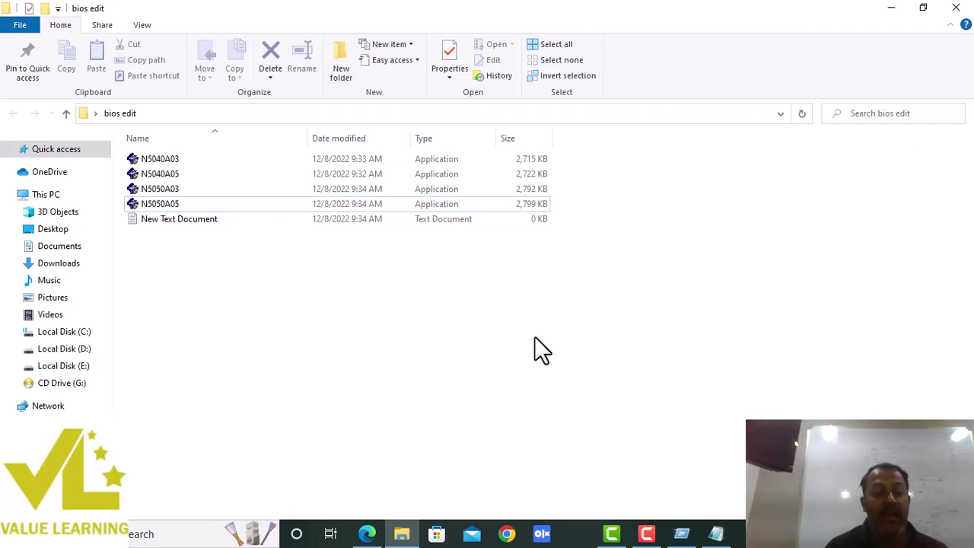
Close the bios edit folder window and the Run dialog to clear the desktop
left_click(957, 9)
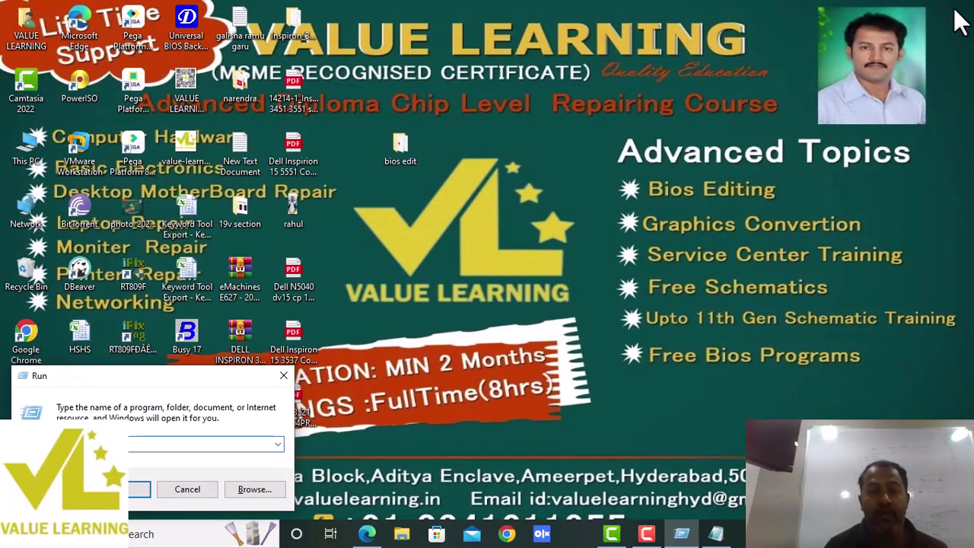
left_click(283, 375)
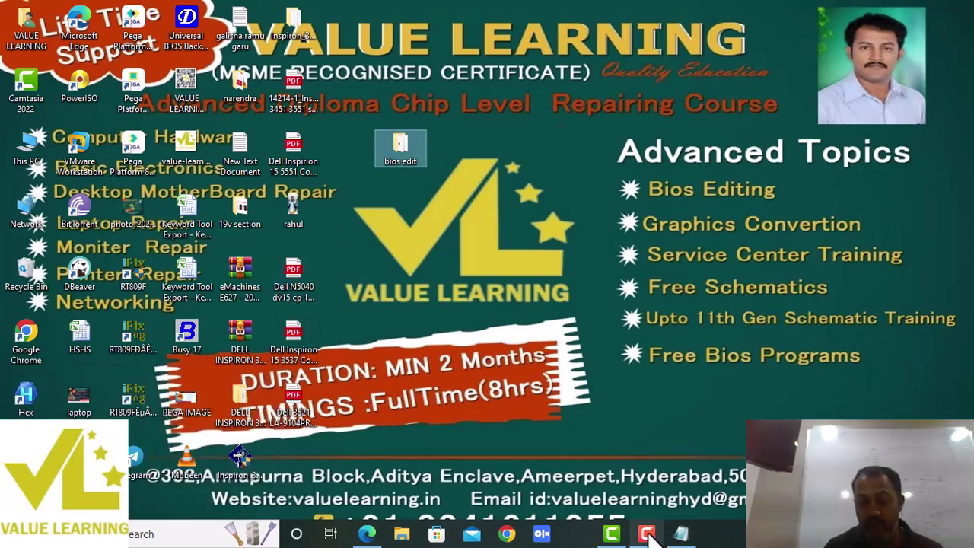